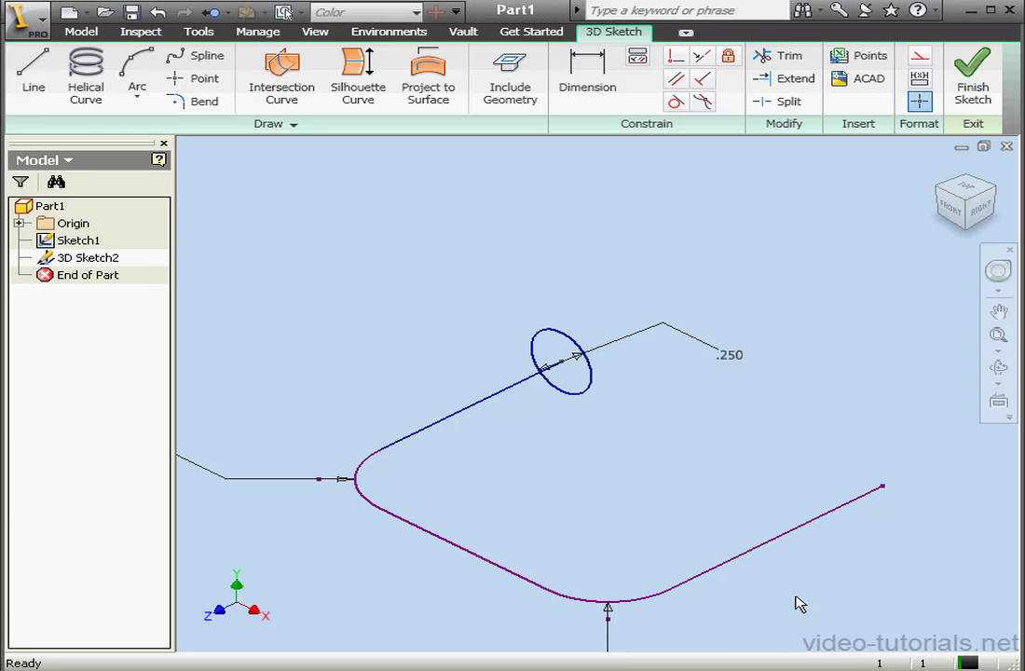
# - Delete the old bent path lines and arcs, keeping the circle with its .250 dimension
pyautogui.moveTo(845, 560)
pyautogui.mouseDown()
pyautogui.moveTo(531, 551)
pyautogui.moveTo(313, 412)
pyautogui.moveTo(312, 421)
pyautogui.mouseUp()
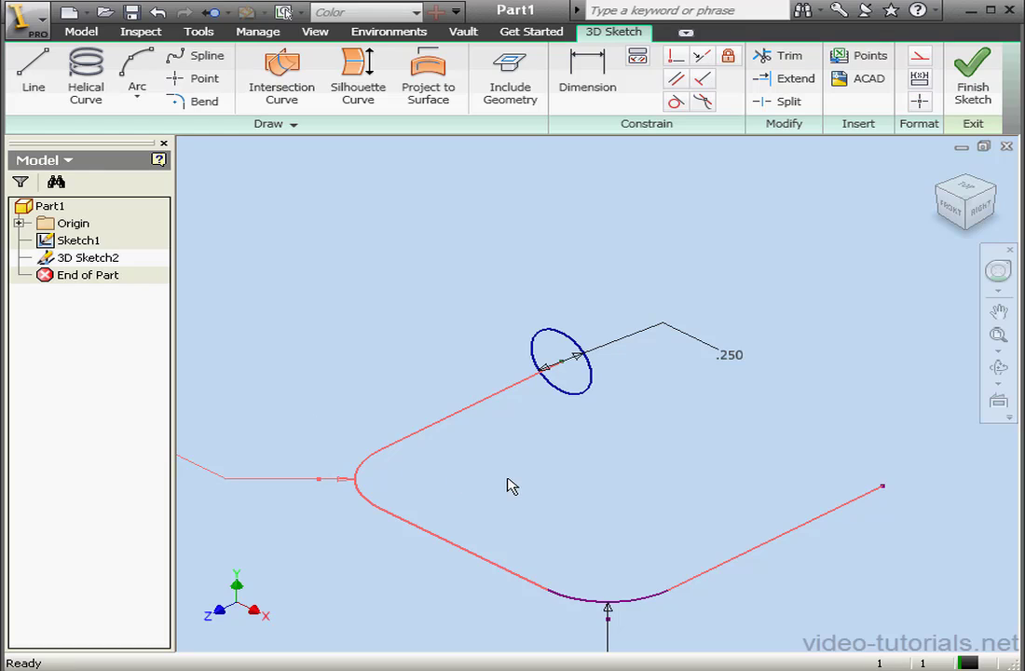
pyautogui.press('Delete')
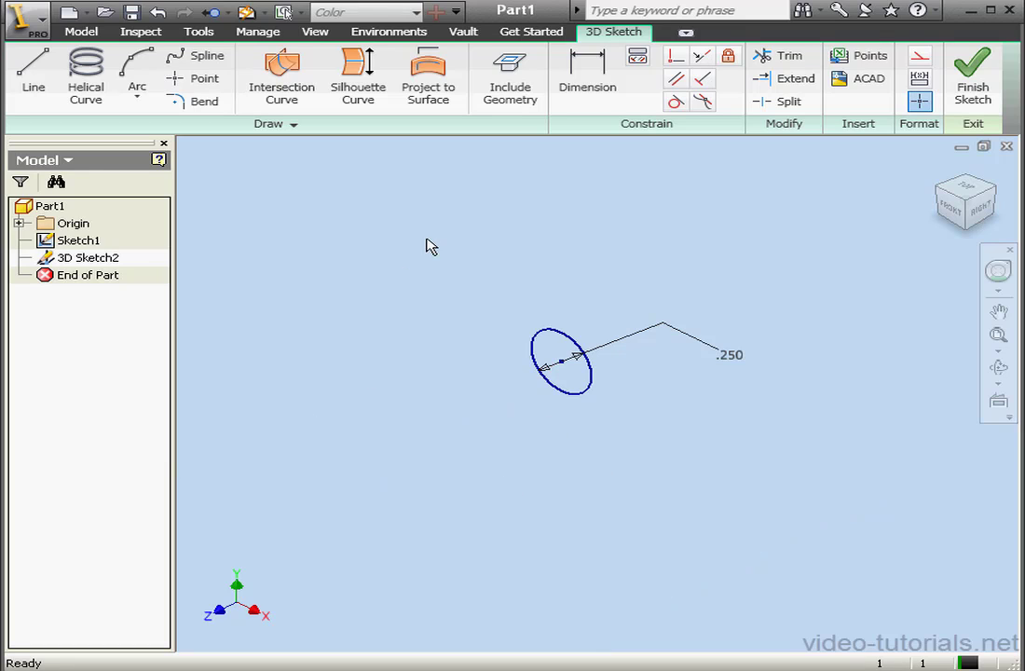
pyautogui.scroll(1, 657, 394)
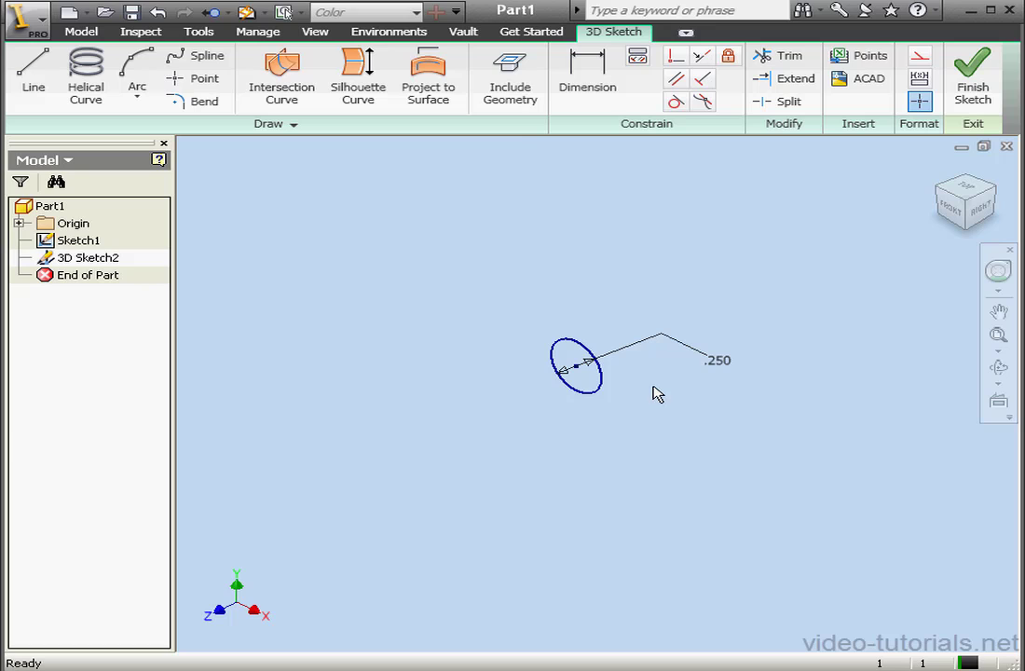
pyautogui.click(508, 92)
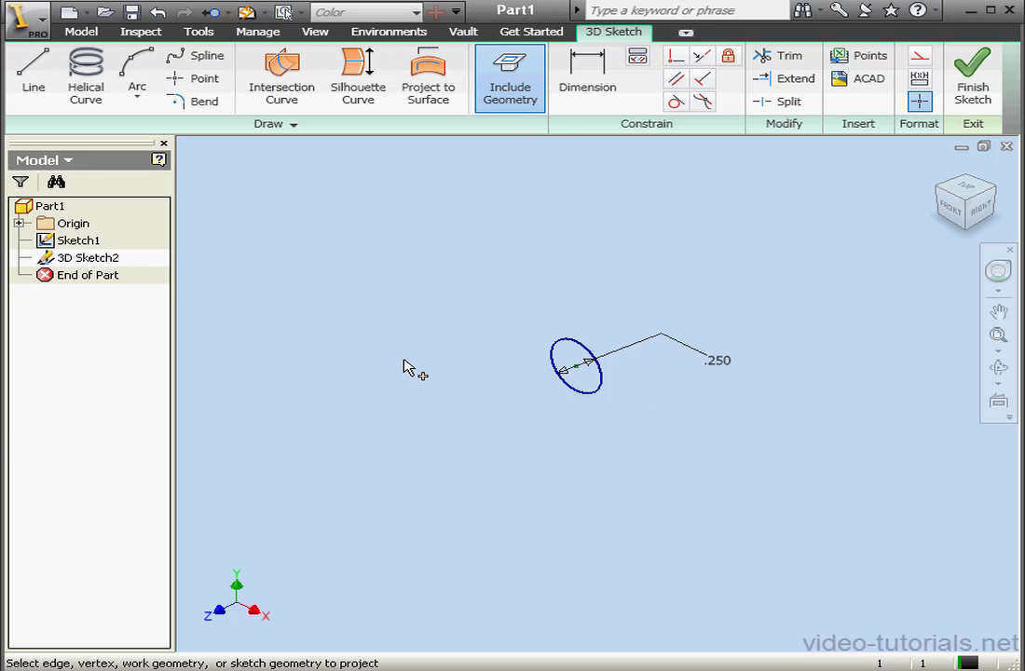
pyautogui.moveTo(592, 423); pyautogui.dragTo(698, 379, button='middle')
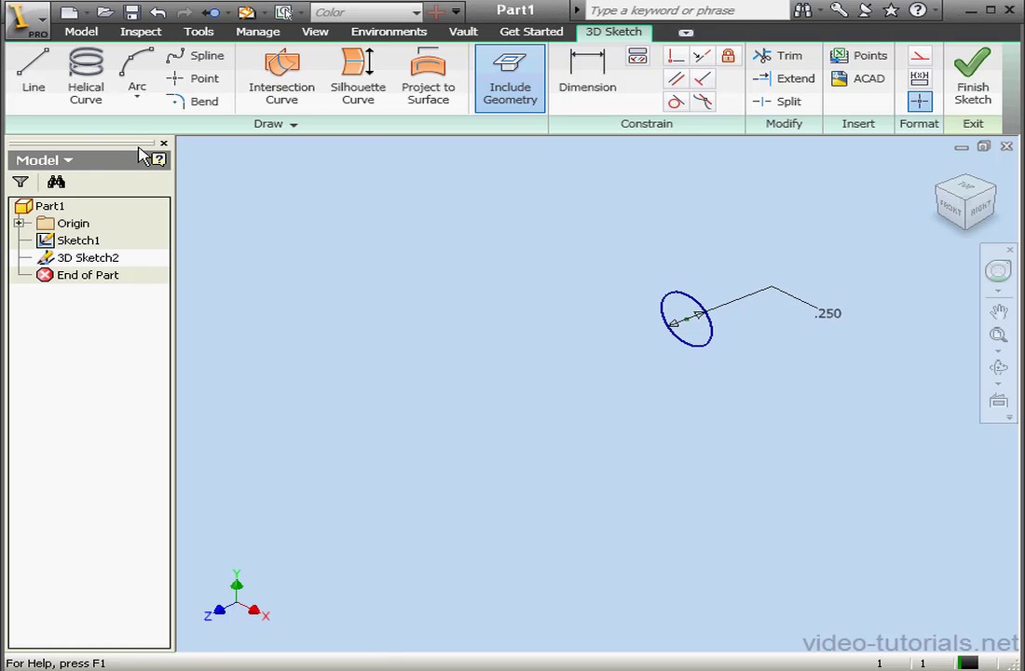
# - Draw a 3D line from the circle's centre to the point 0, 0, 2 using Precise Input
pyautogui.click(33, 73)
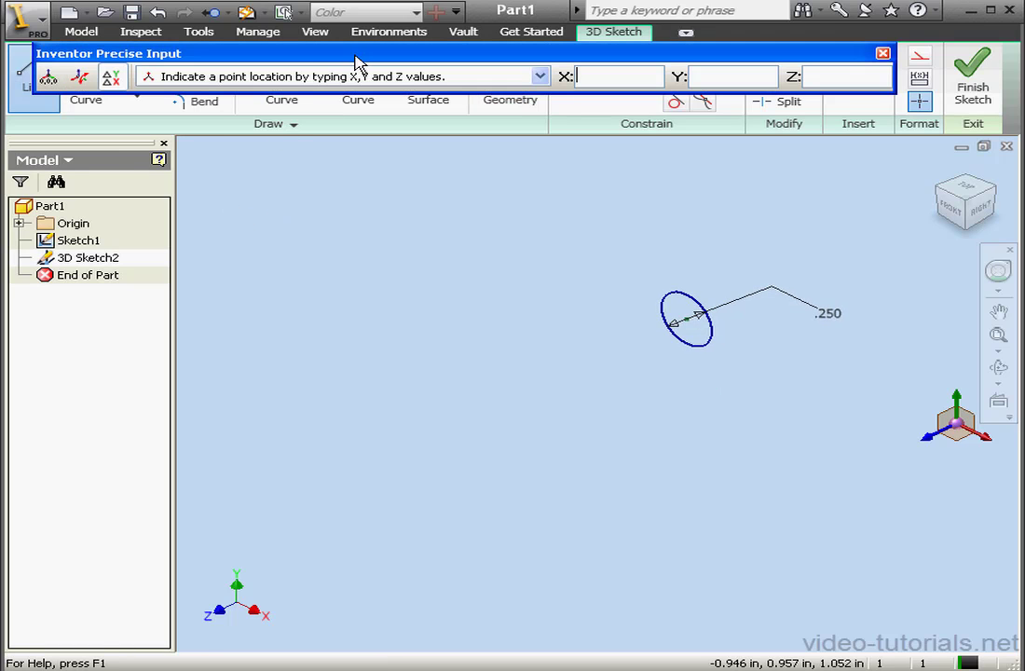
pyautogui.moveTo(358, 58); pyautogui.dragTo(399, 121)
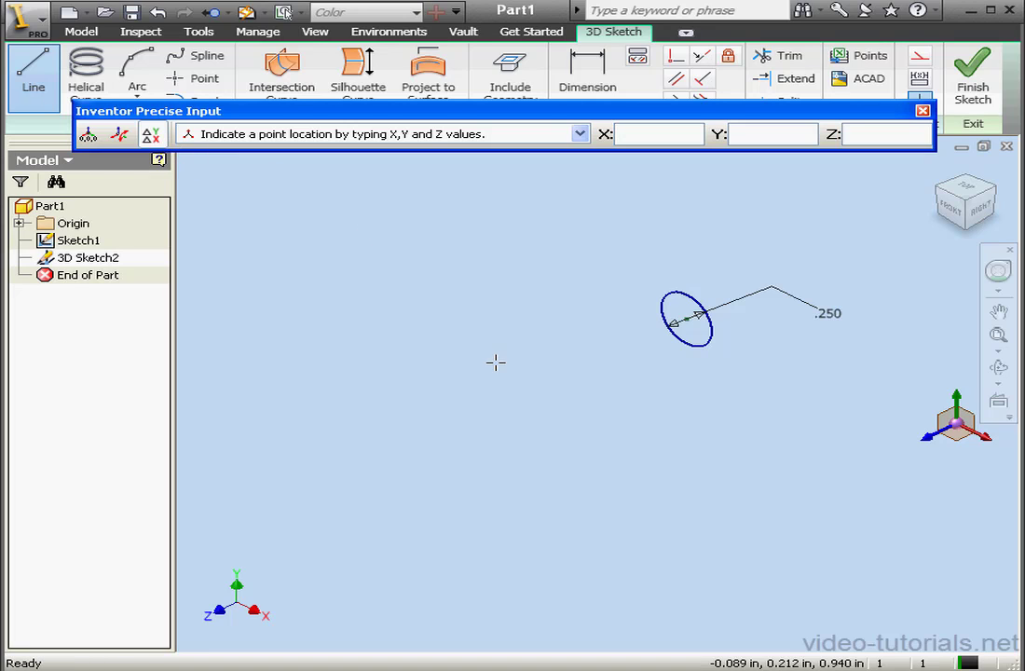
pyautogui.click(684, 320)
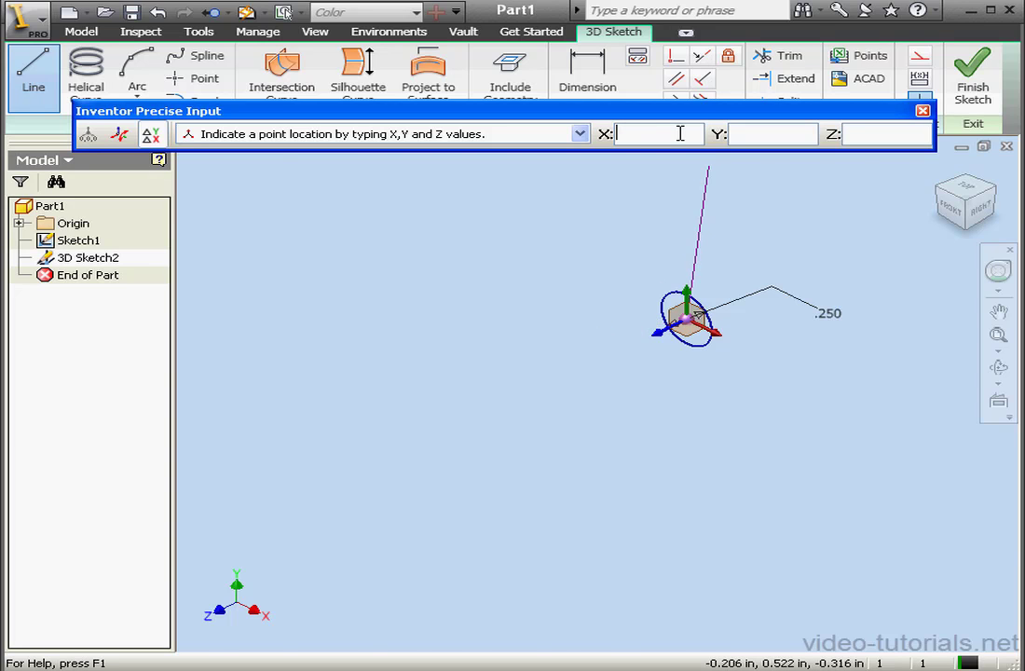
pyautogui.write('00')
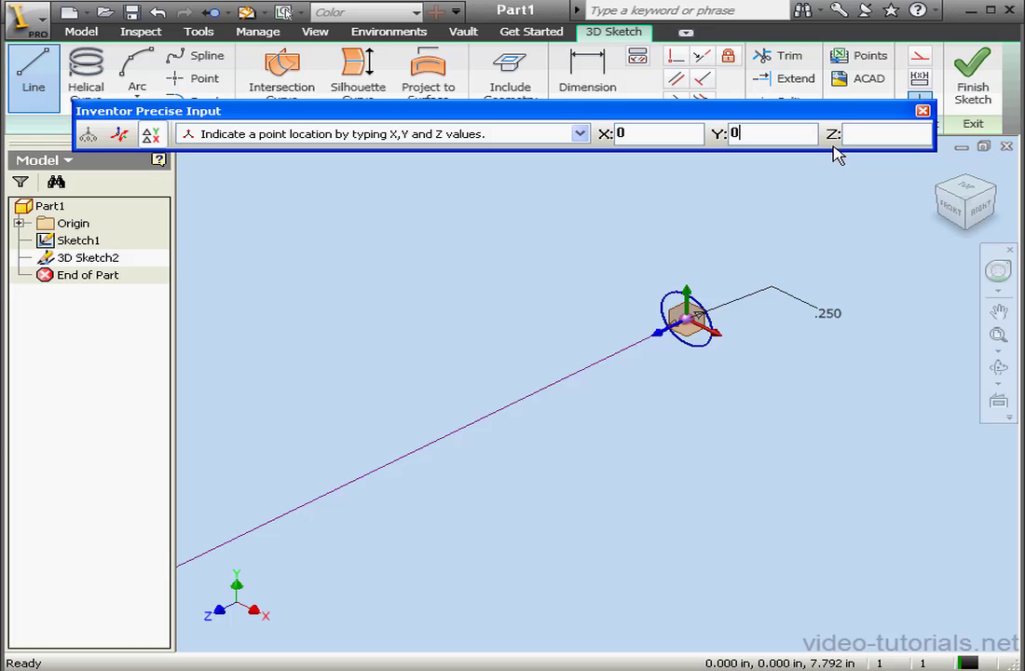
pyautogui.click(865, 135)
pyautogui.write('2')
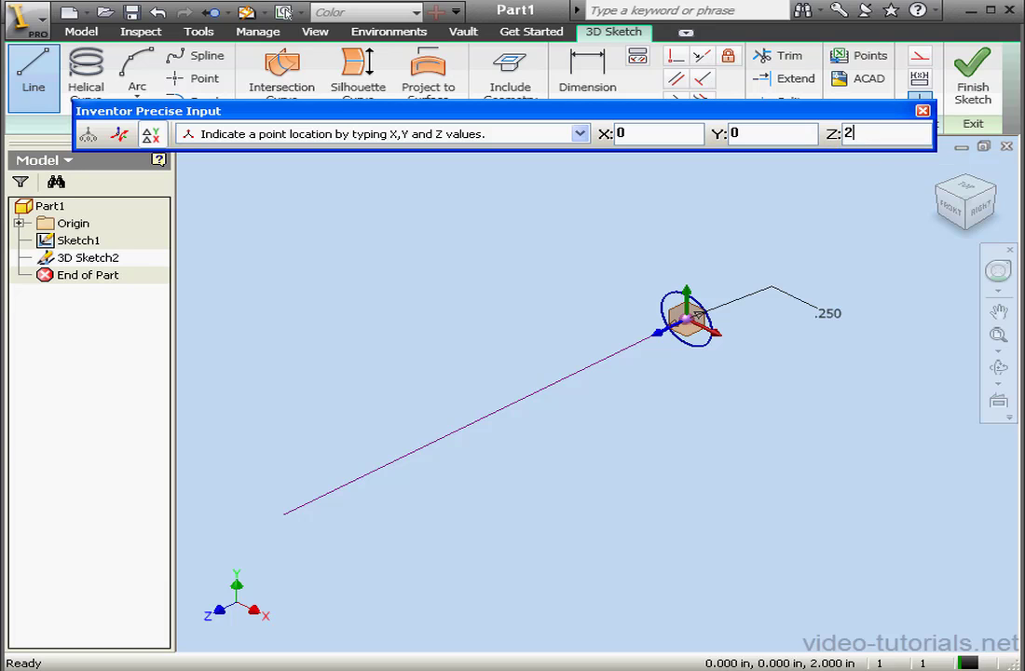
pyautogui.press('Return')
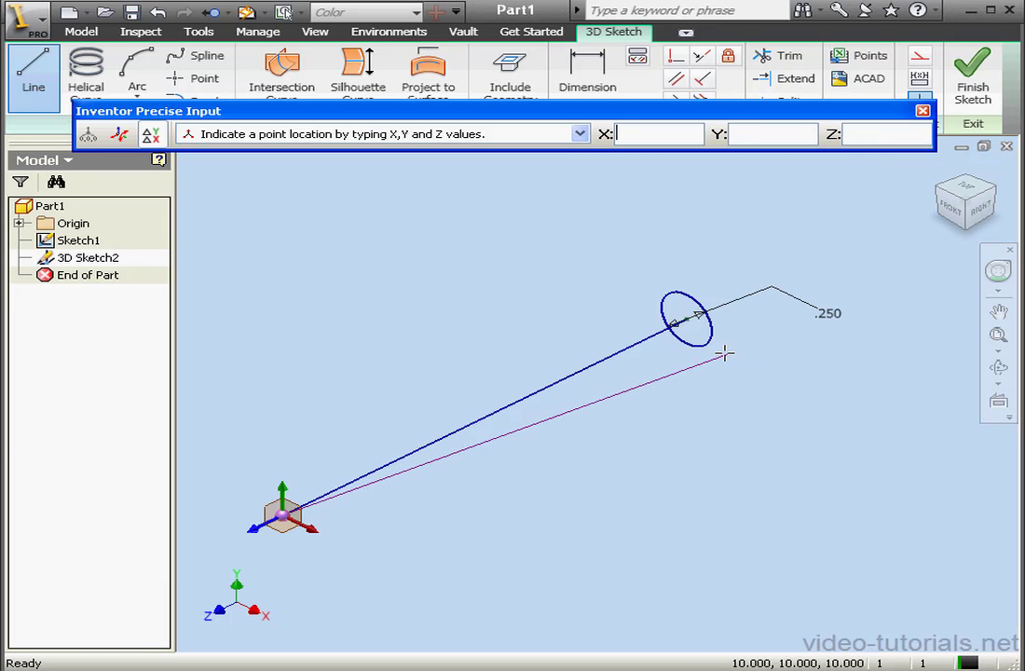
# - Turn off Auto-Bend and draw the next line to the point 0, 2, 0
pyautogui.rightClick(698, 358)
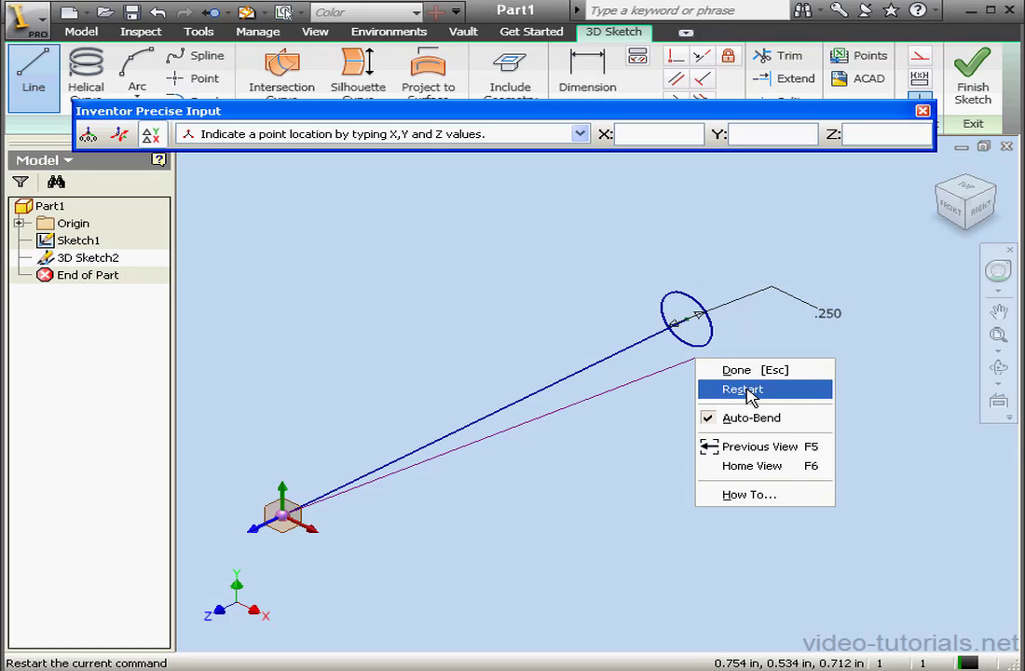
pyautogui.click(764, 419)
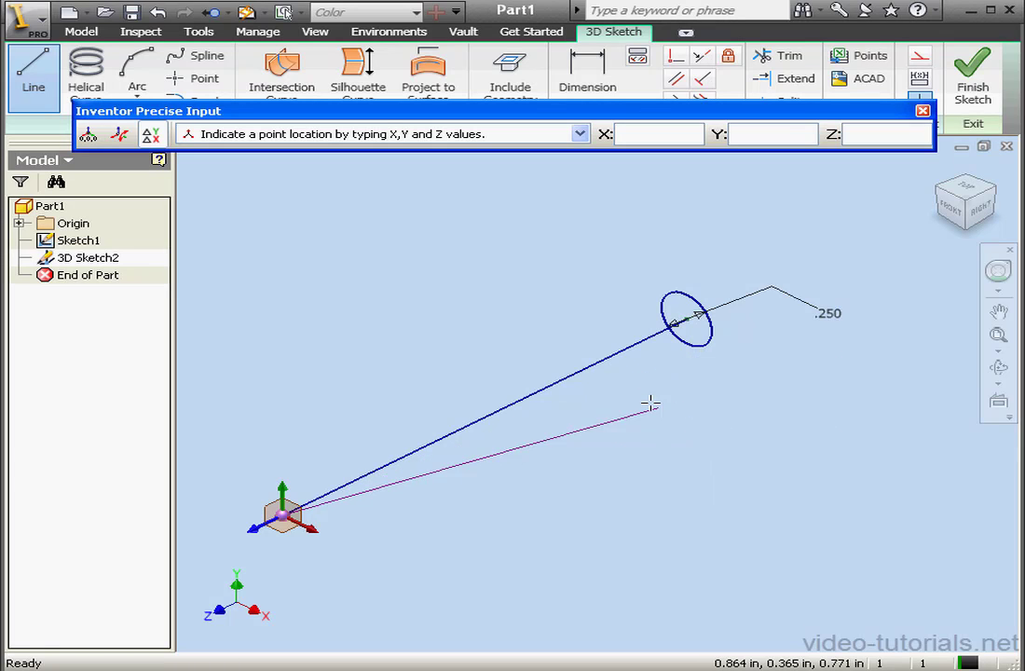
pyautogui.click(667, 134)
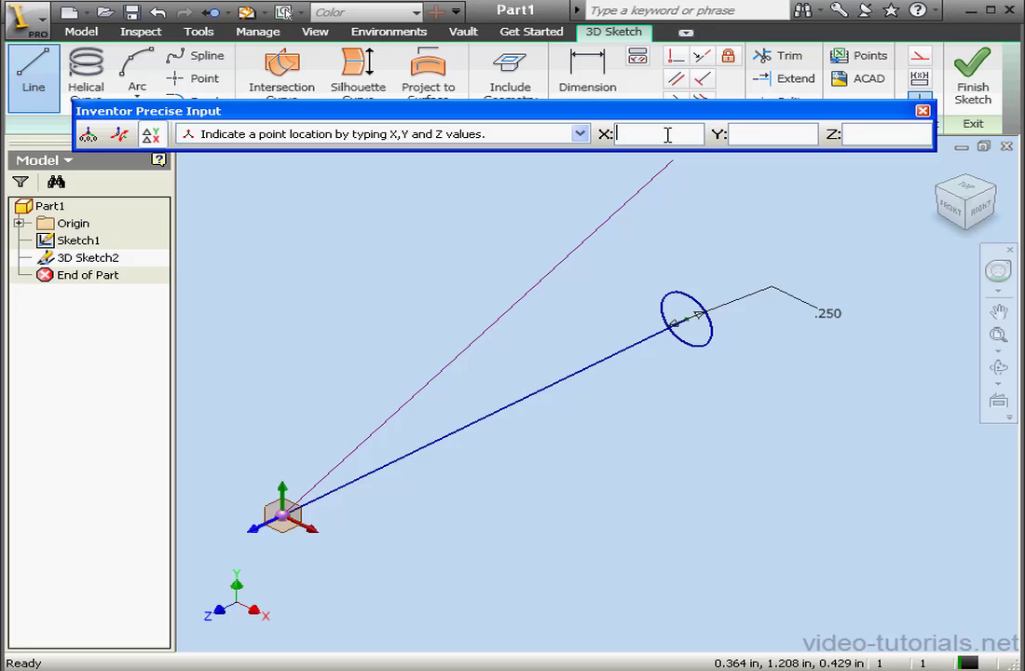
pyautogui.write('0')
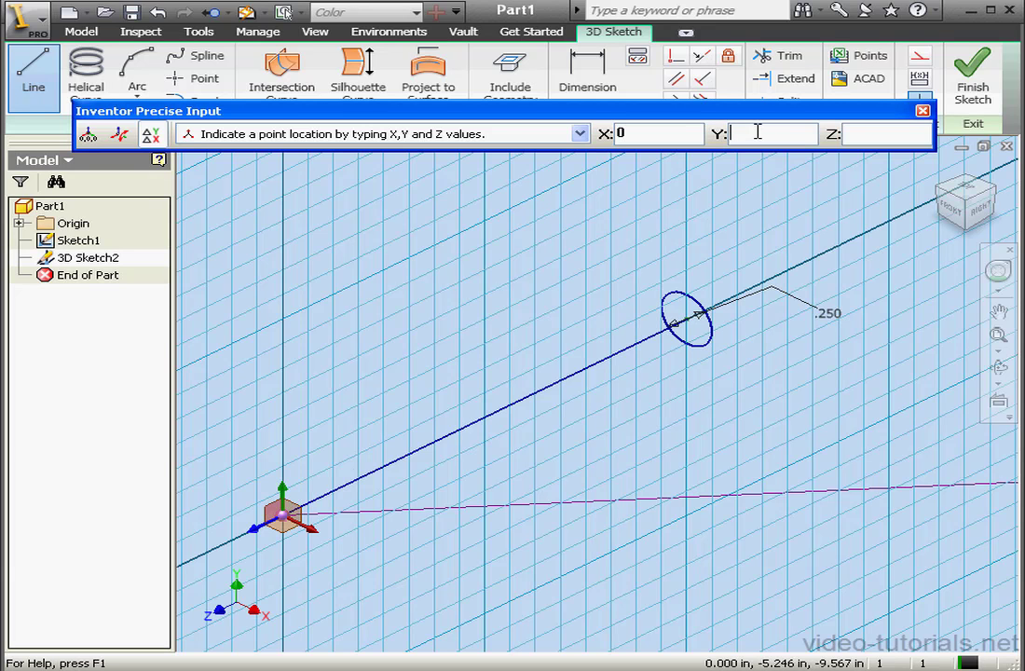
pyautogui.write('2')
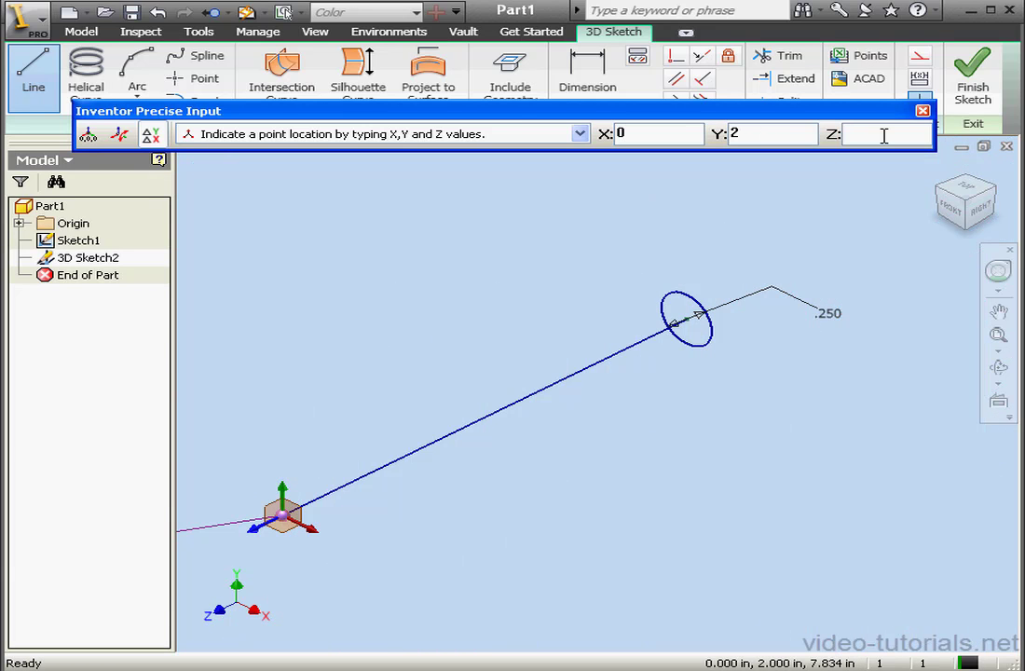
pyautogui.write('0')
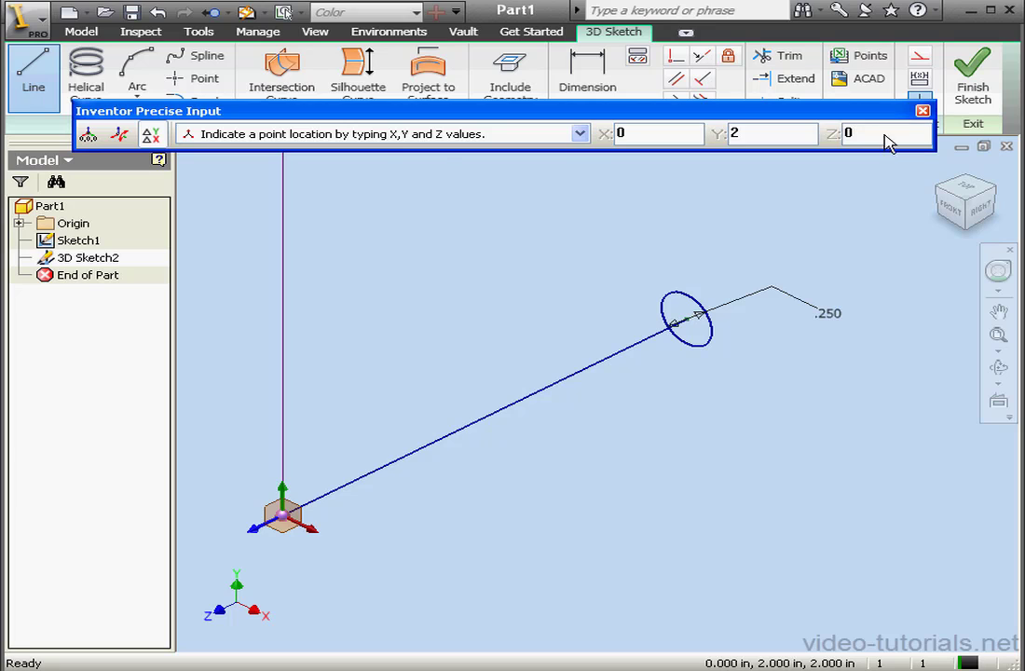
pyautogui.press('Return')
pyautogui.scroll(3, 731, 281)
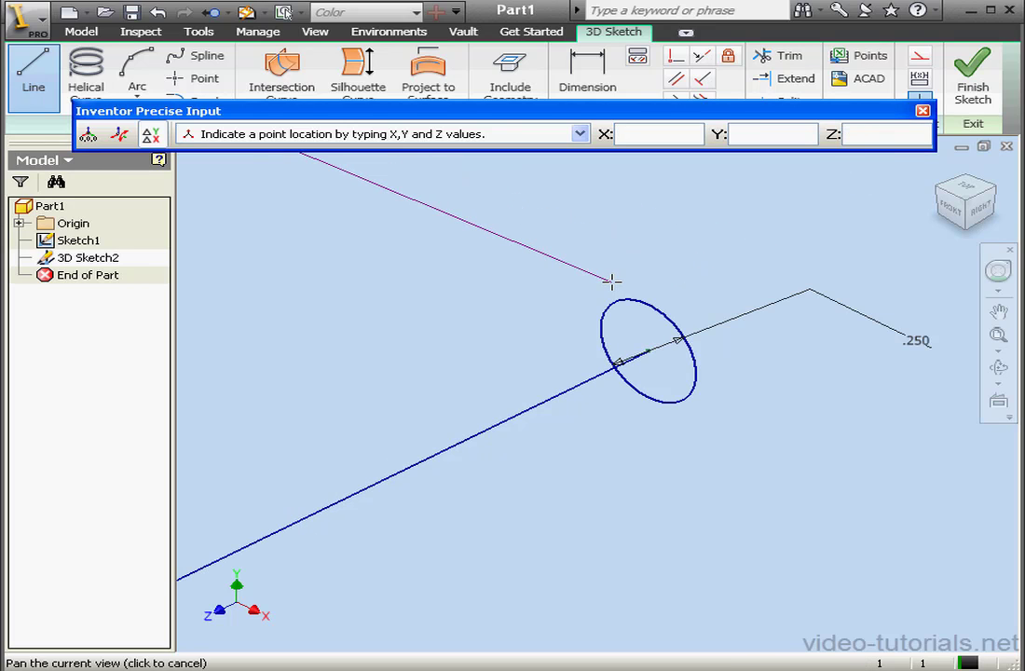
pyautogui.scroll(-5, 612, 281)
pyautogui.moveTo(560, 275); pyautogui.dragTo(588, 405, button='middle')
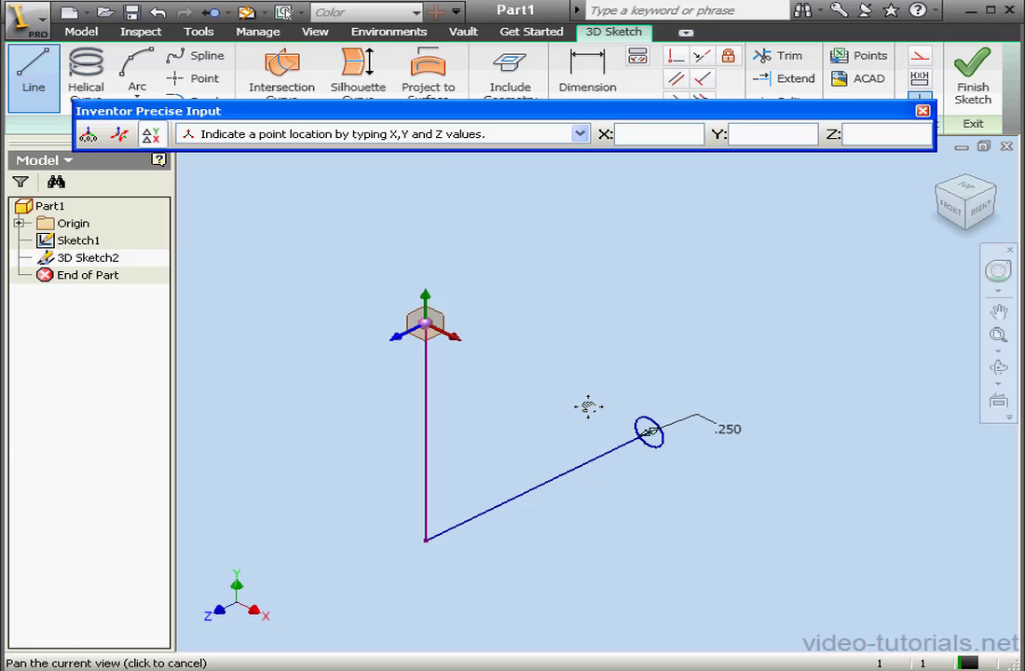
# - Close the triangle with a line to the point 2, 0, 0 back at the circle
pyautogui.click(659, 135)
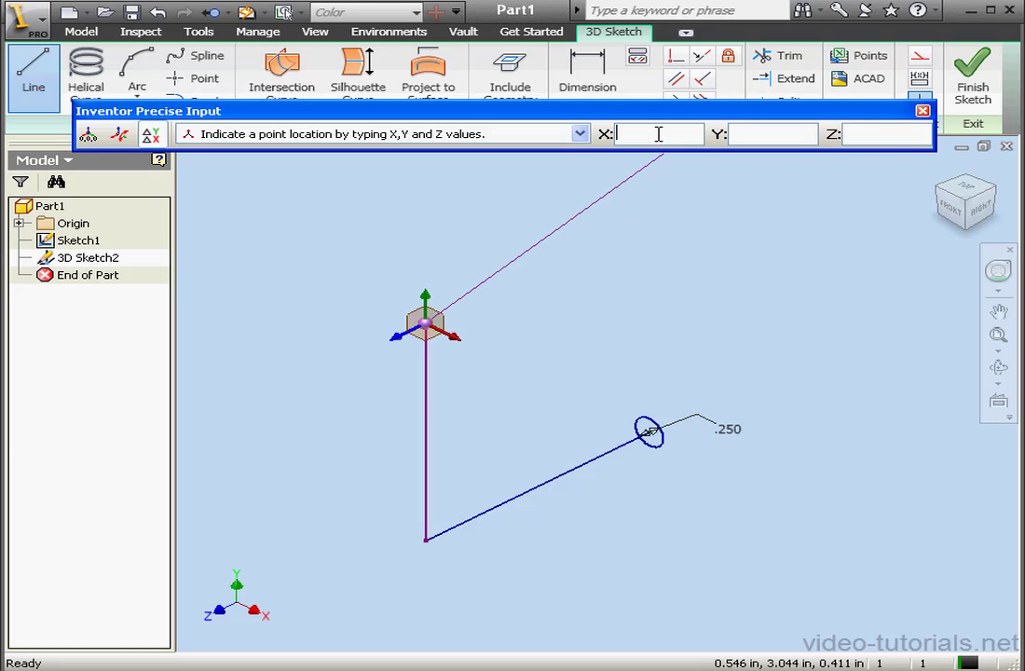
pyautogui.write('2')
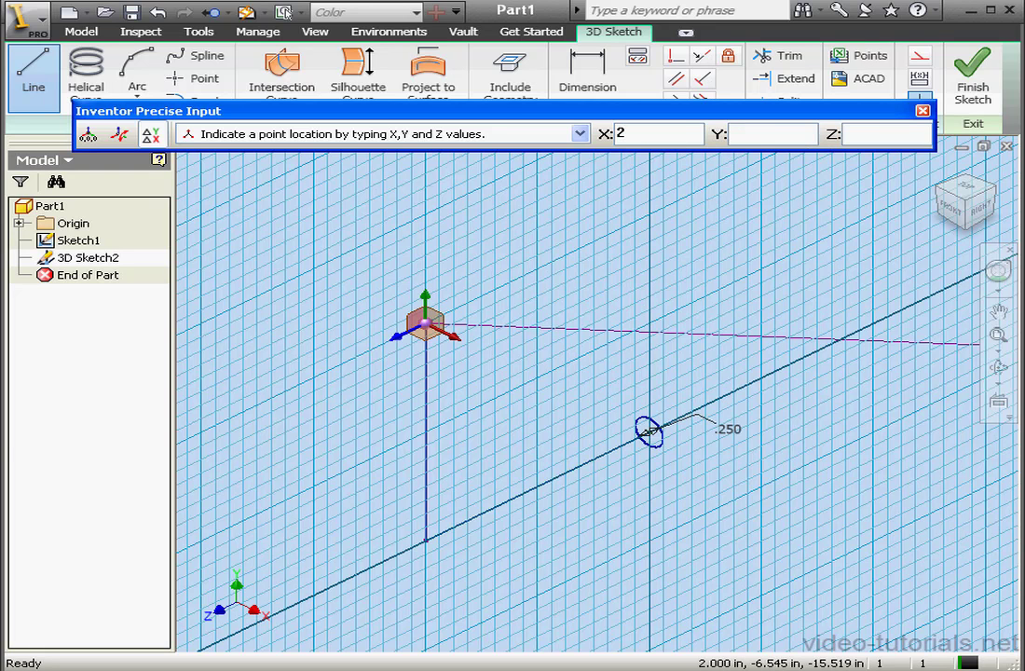
pyautogui.press('Tab')
pyautogui.write('0')
pyautogui.click(867, 132)
pyautogui.write('0')
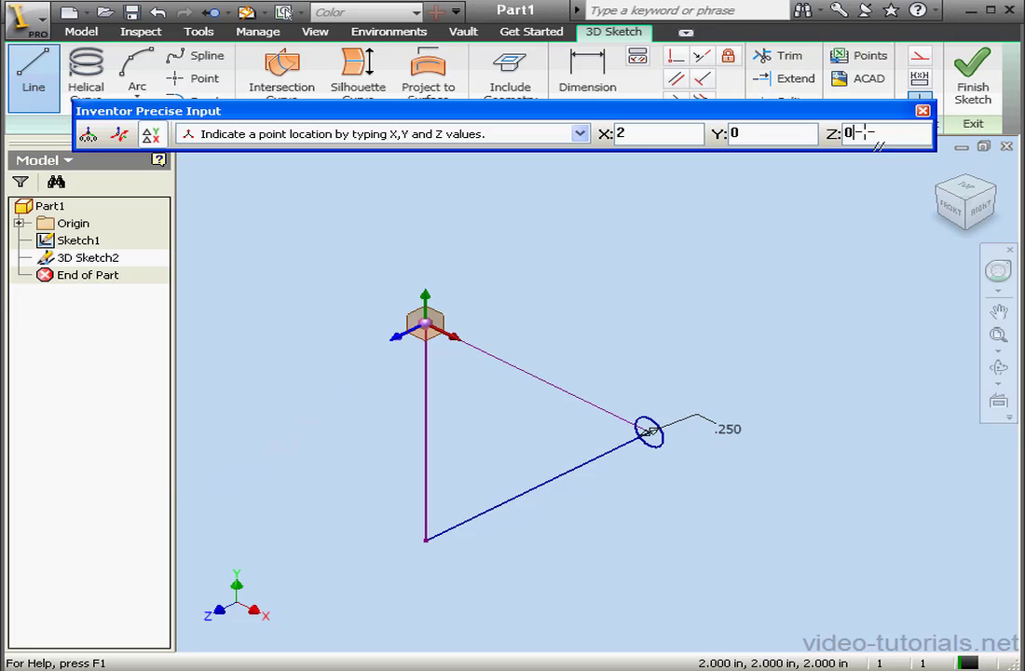
pyautogui.press('Return')
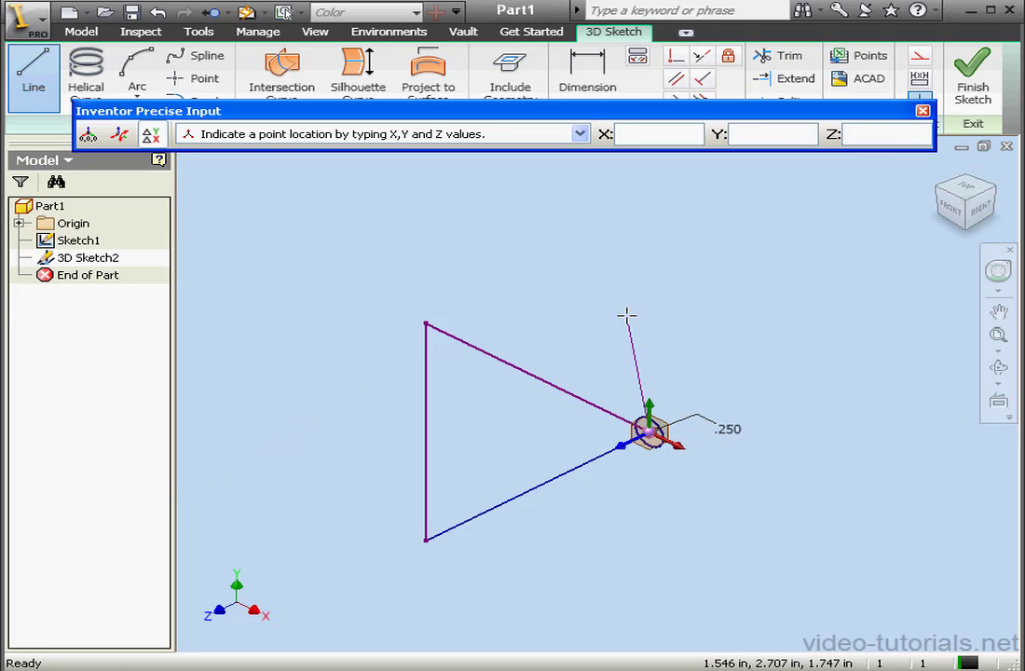
pyautogui.rightClick(628, 314)
# - Finish the lines and dimension the lower triangle line at 2.000
pyautogui.click(678, 323)
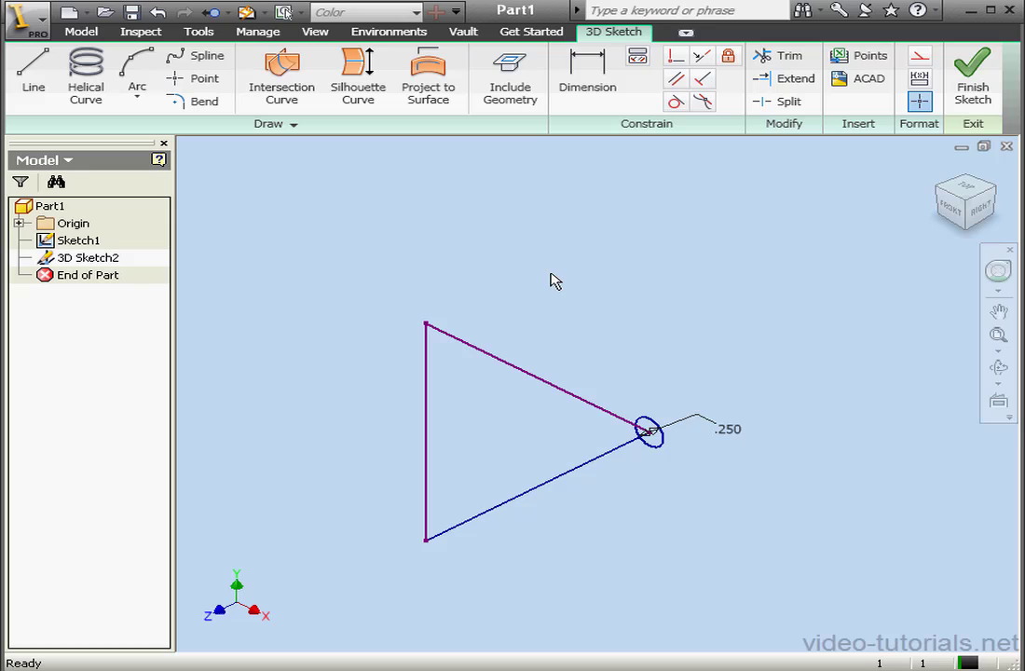
pyautogui.click(587, 74)
pyautogui.click(583, 466)
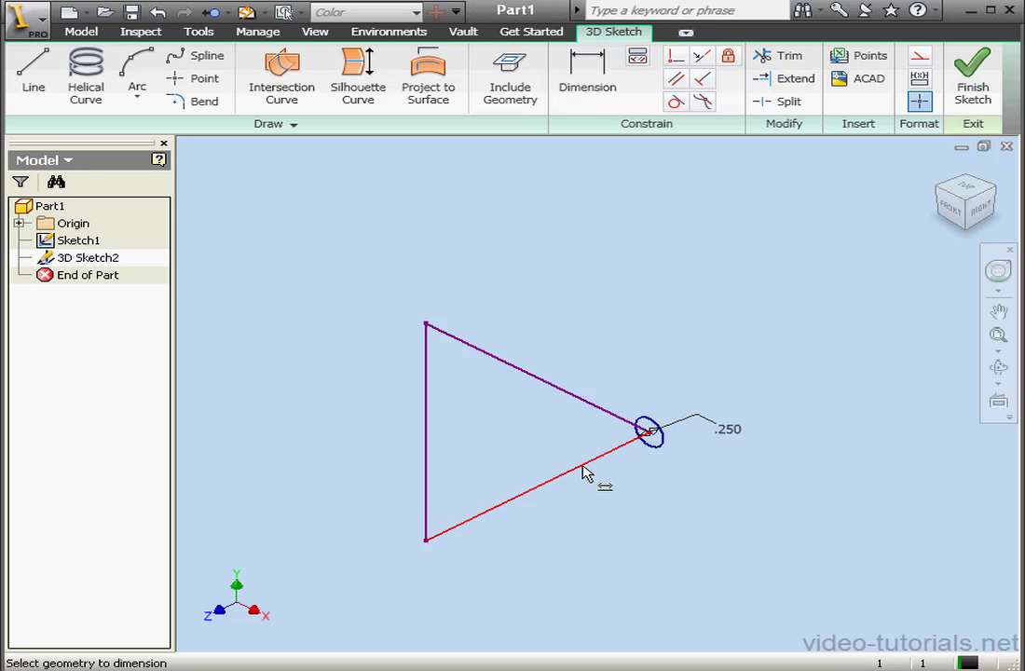
pyautogui.click(602, 510)
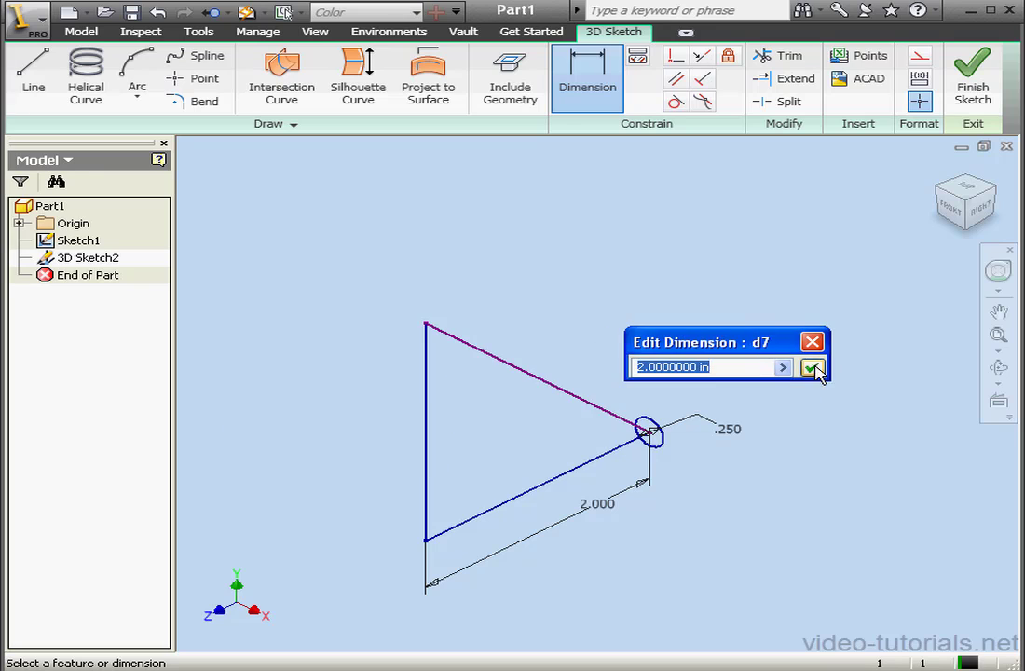
pyautogui.click(810, 365)
# - Dimension the left vertical line and the top line at 2.000 each, then orbit to check
pyautogui.click(426, 473)
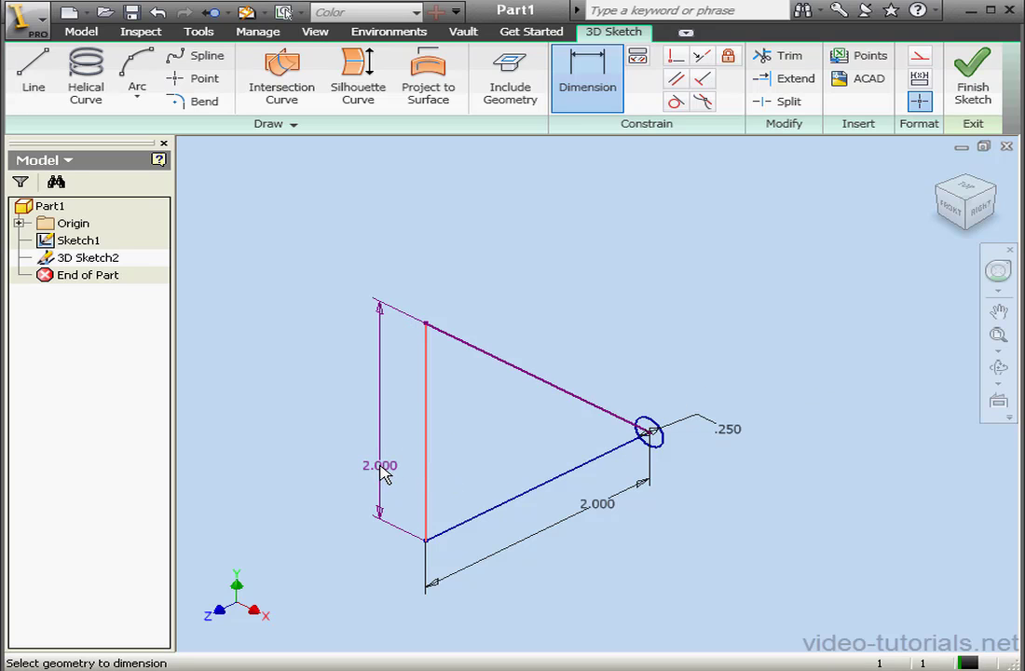
pyautogui.click(387, 477)
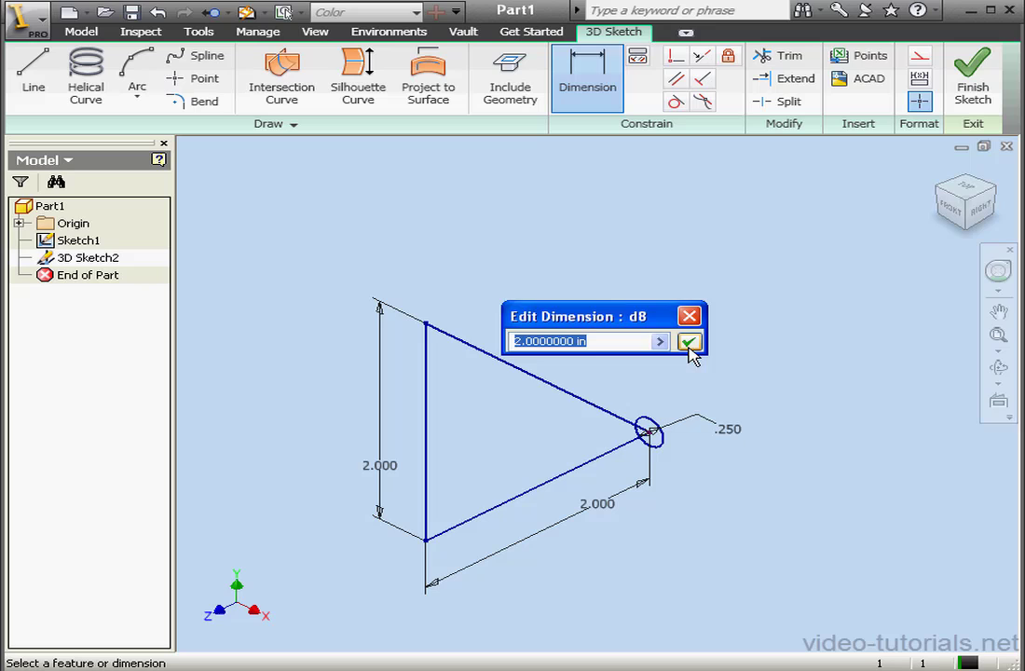
pyautogui.click(686, 341)
pyautogui.click(564, 387)
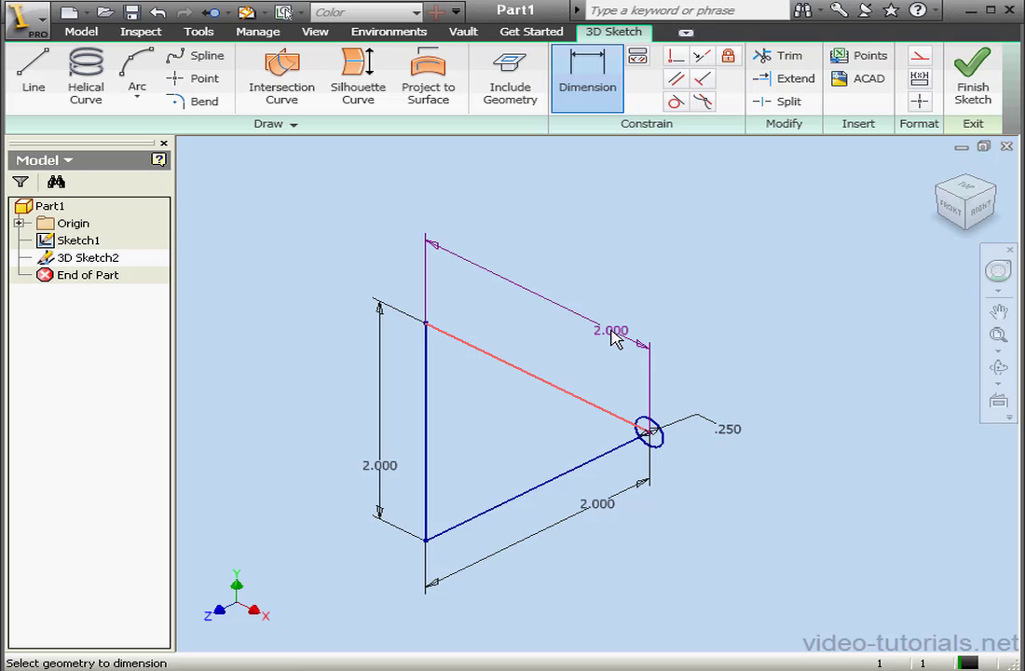
pyautogui.click(528, 290)
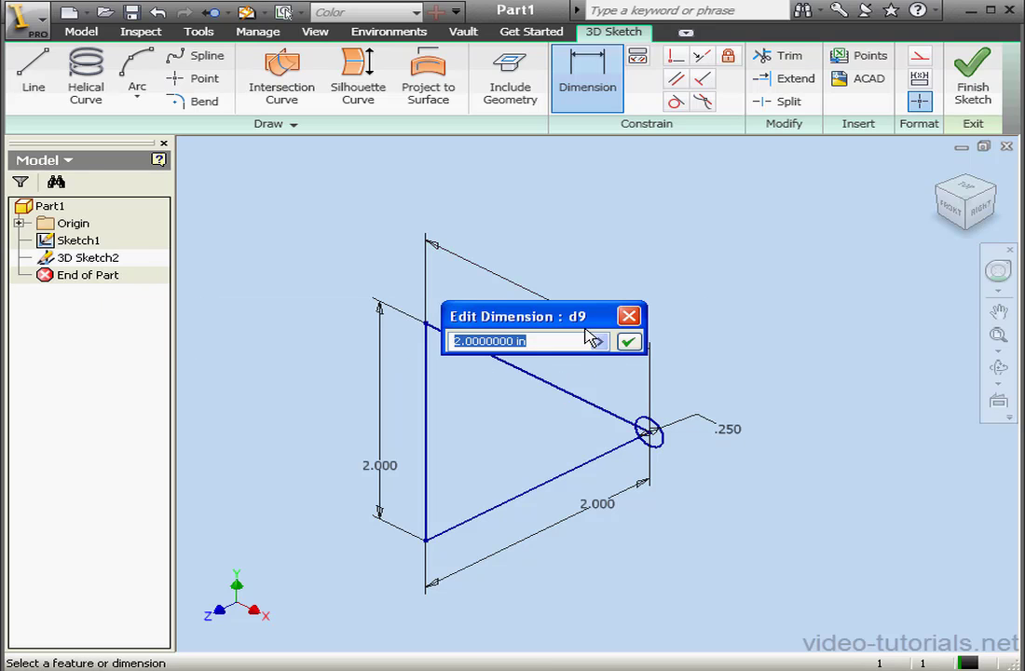
pyautogui.click(629, 341)
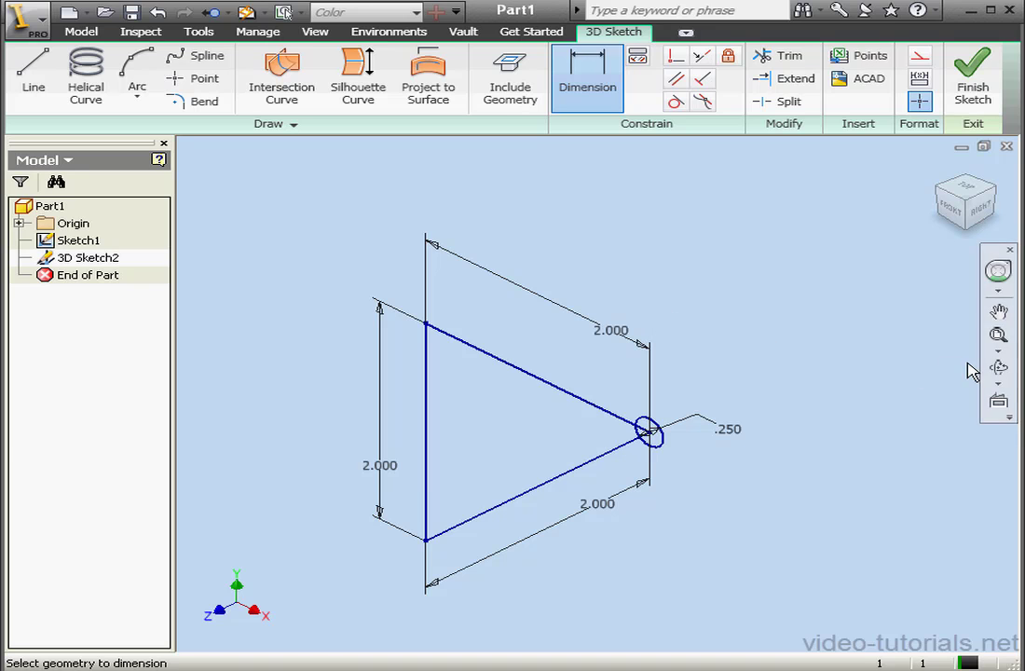
pyautogui.click(997, 367)
pyautogui.moveTo(677, 459); pyautogui.dragTo(725, 447)
pyautogui.press('Escape')
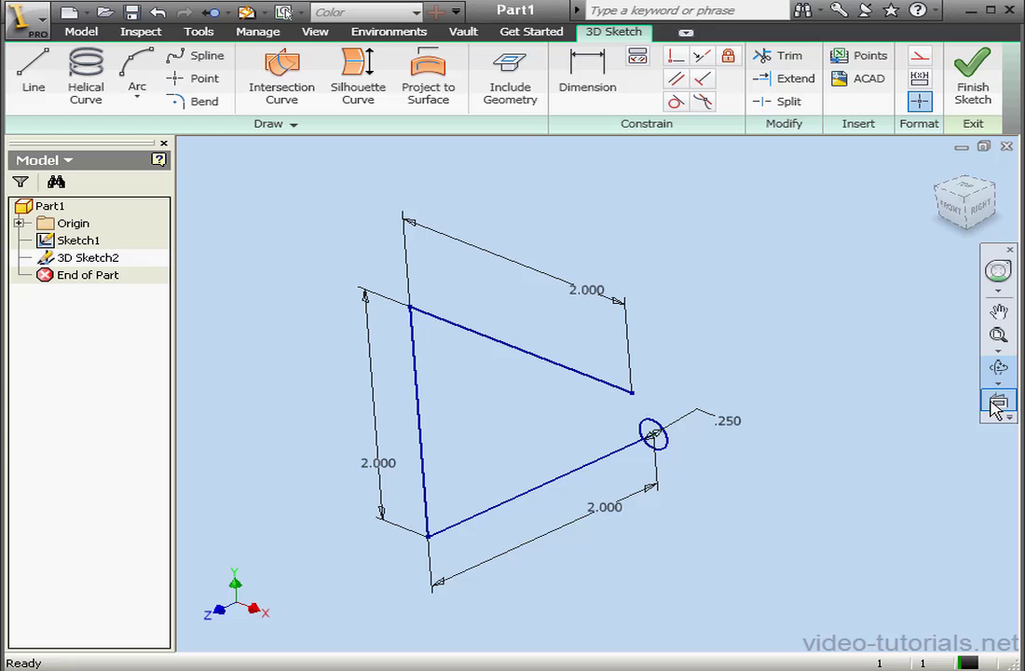
# - Start a new 3D line at the open end of the upper segment
pyautogui.press('d')
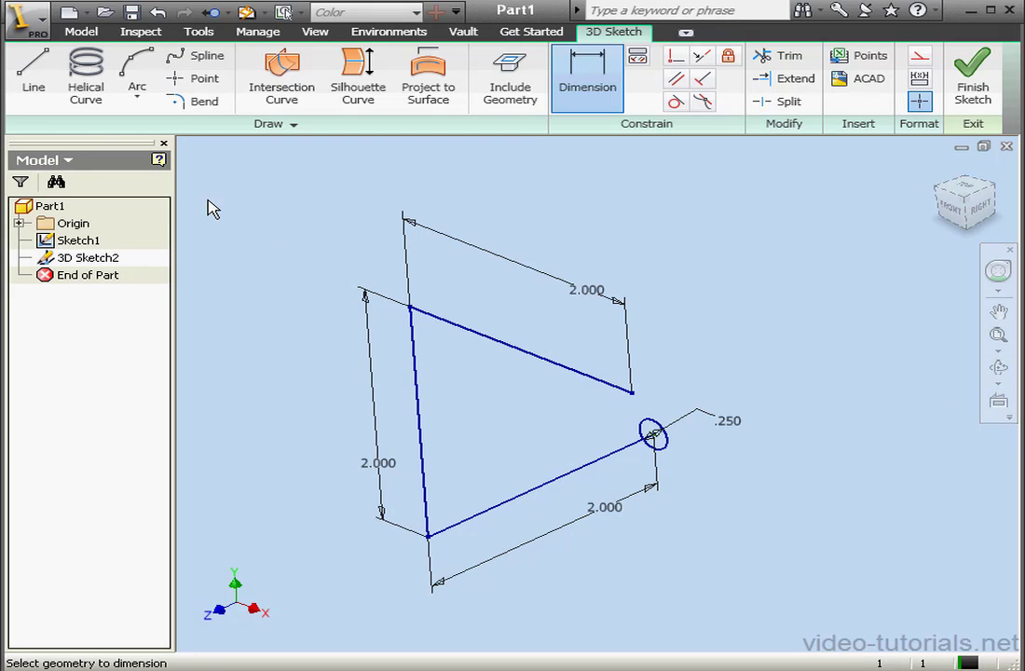
pyautogui.click(34, 73)
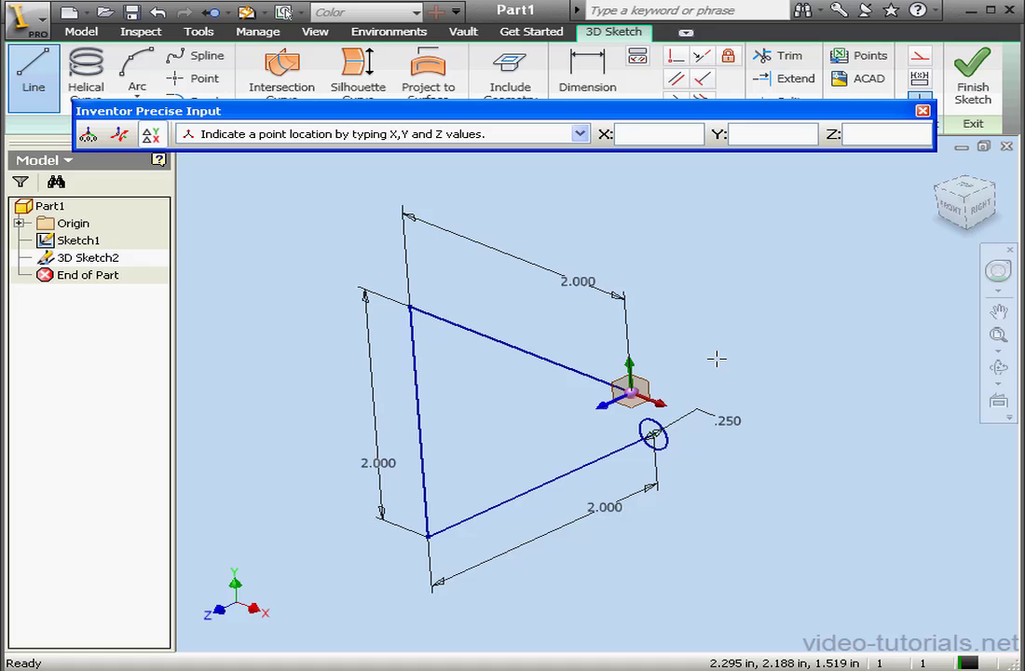
pyautogui.click(773, 337)
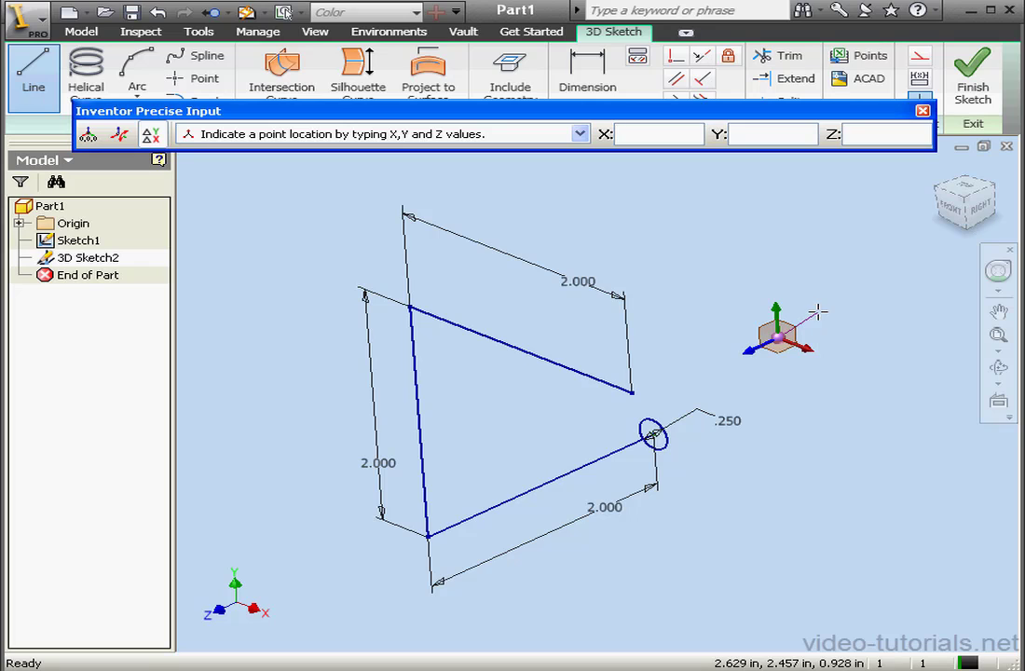
pyautogui.rightClick(817, 314)
pyautogui.click(874, 343)
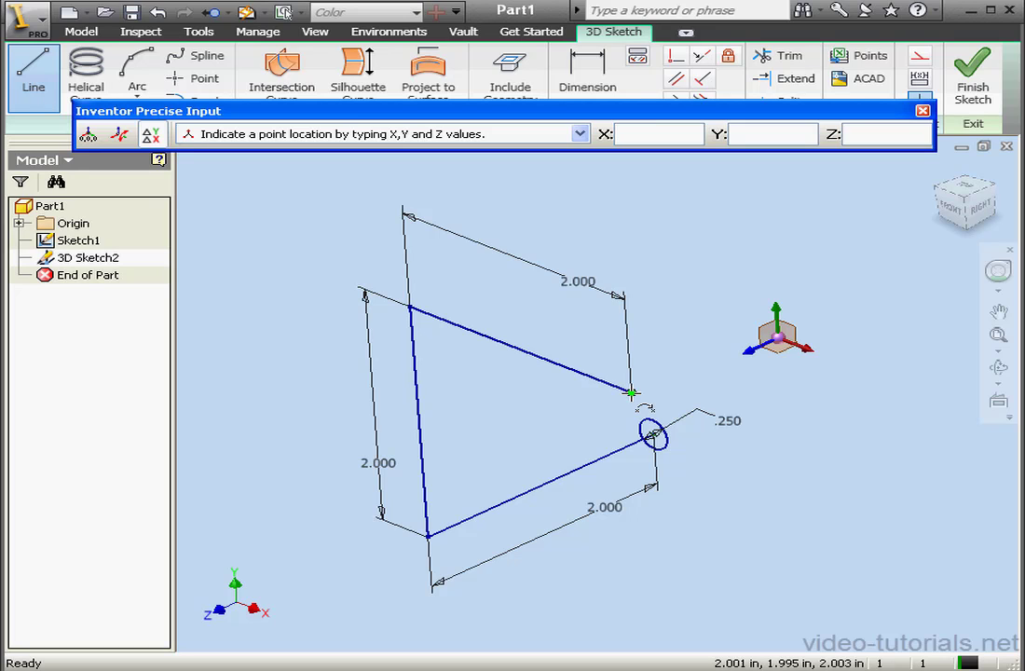
pyautogui.click(631, 394)
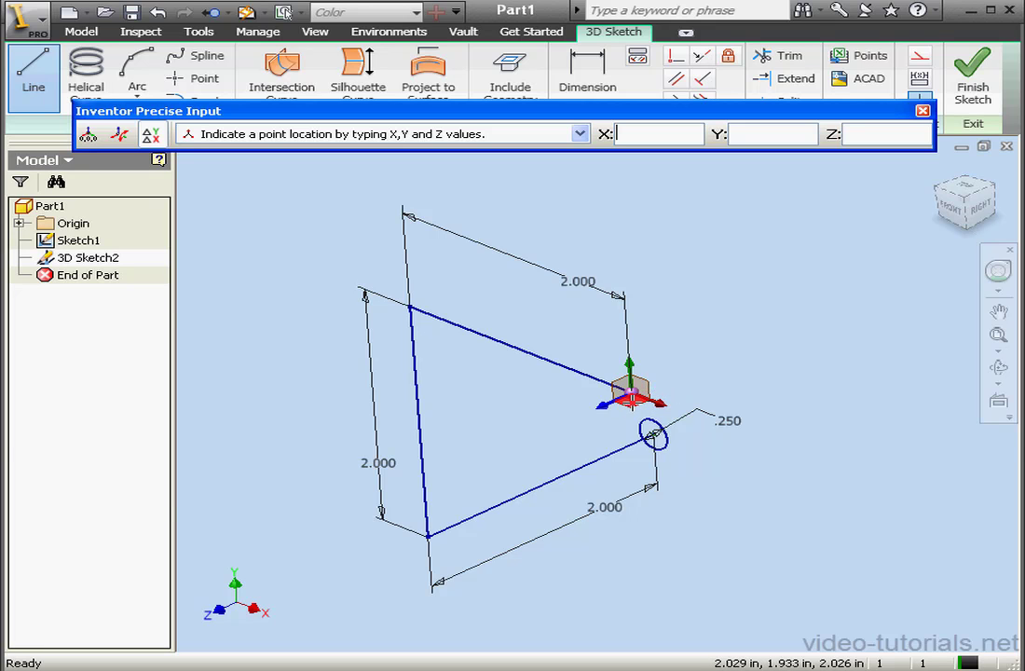
# - Draw two segments: one upward with Y fixed at 0, then one with Z fixed at 0
pyautogui.press('Tab')
pyautogui.write('0')
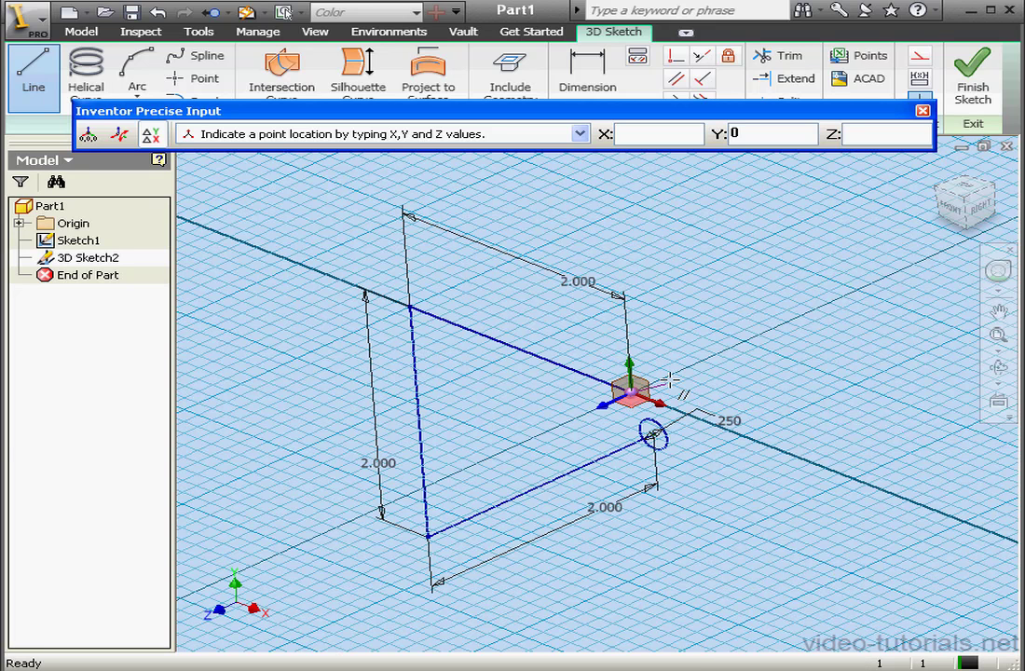
pyautogui.click(630, 298)
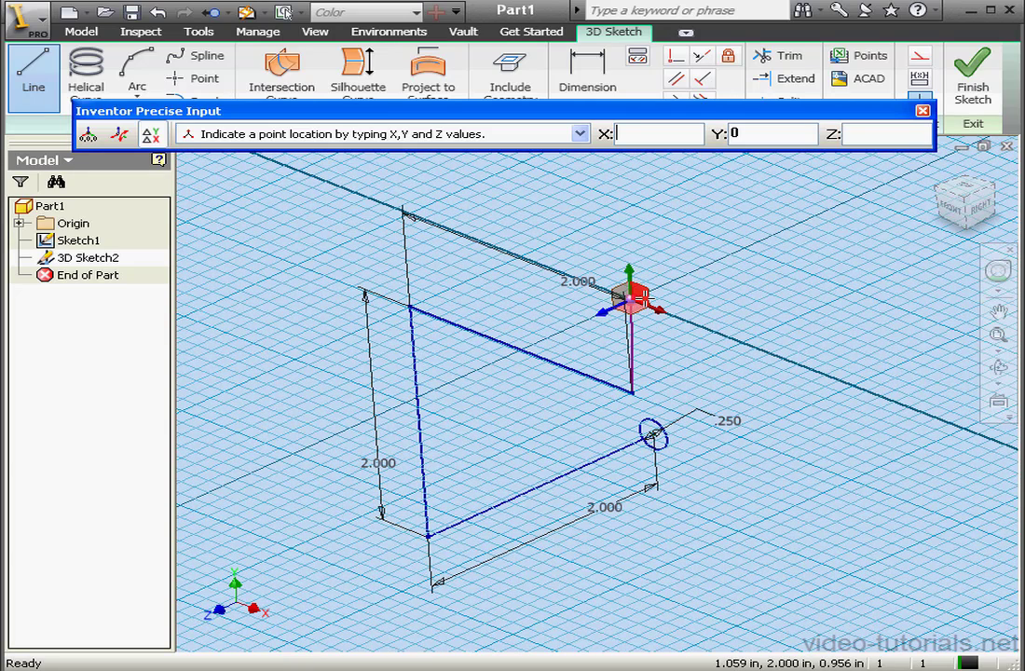
pyautogui.press('Tab')
pyautogui.press('BackSpace')
pyautogui.press('Tab')
pyautogui.write('0')
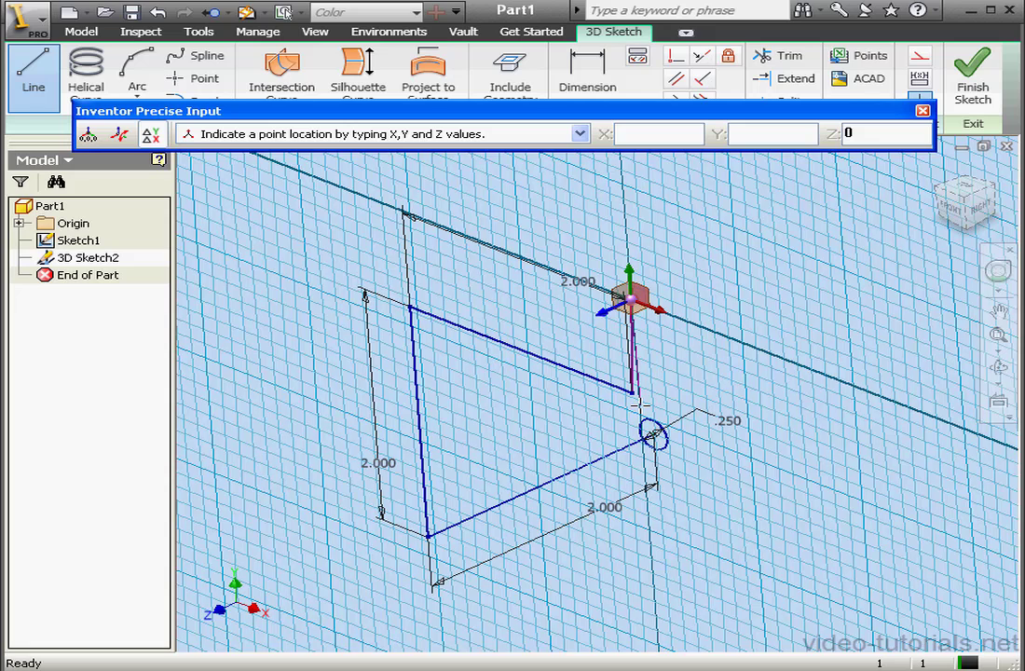
pyautogui.click(638, 406)
pyautogui.rightClick(721, 295)
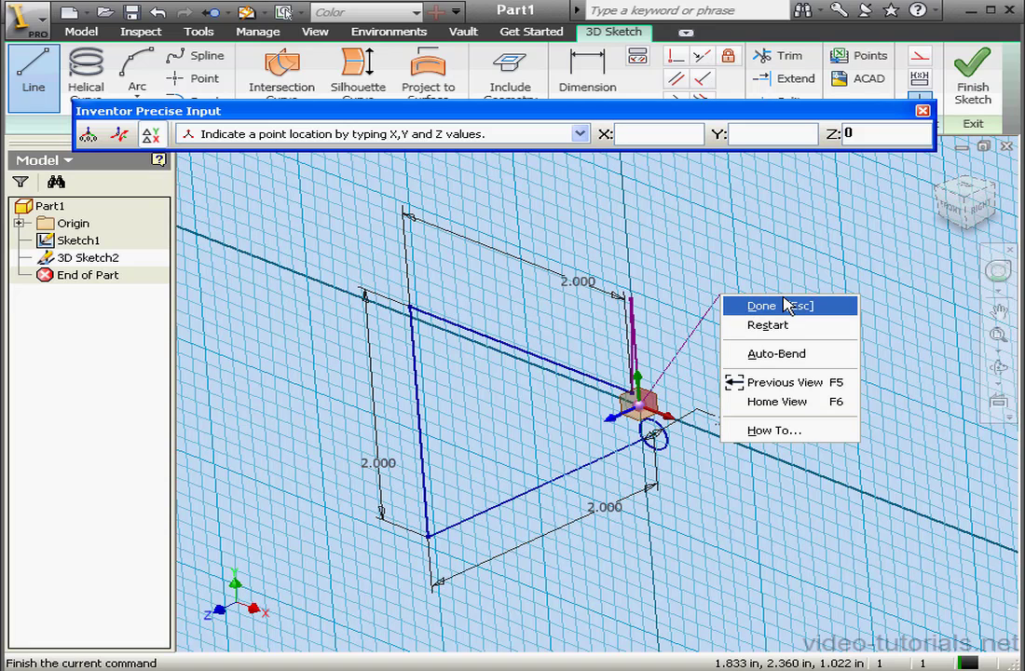
# - Finish the lines and orbit the view to see the two new segments
pyautogui.click(790, 307)
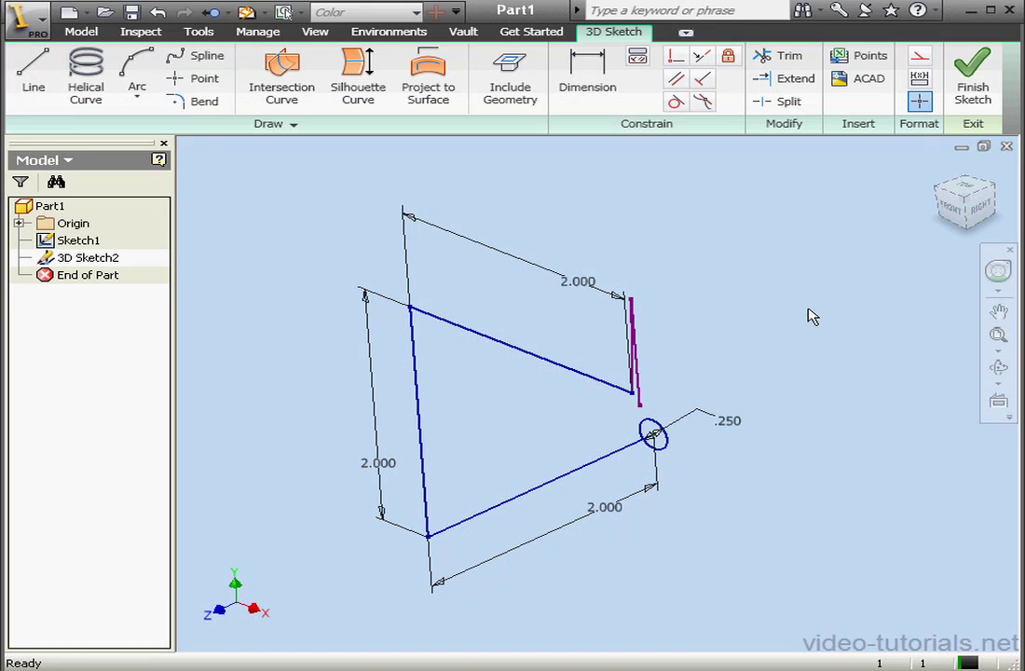
pyautogui.click(998, 367)
pyautogui.moveTo(528, 396)
pyautogui.mouseDown()
pyautogui.moveTo(526, 368)
pyautogui.moveTo(434, 378)
pyautogui.moveTo(484, 368)
pyautogui.mouseUp()
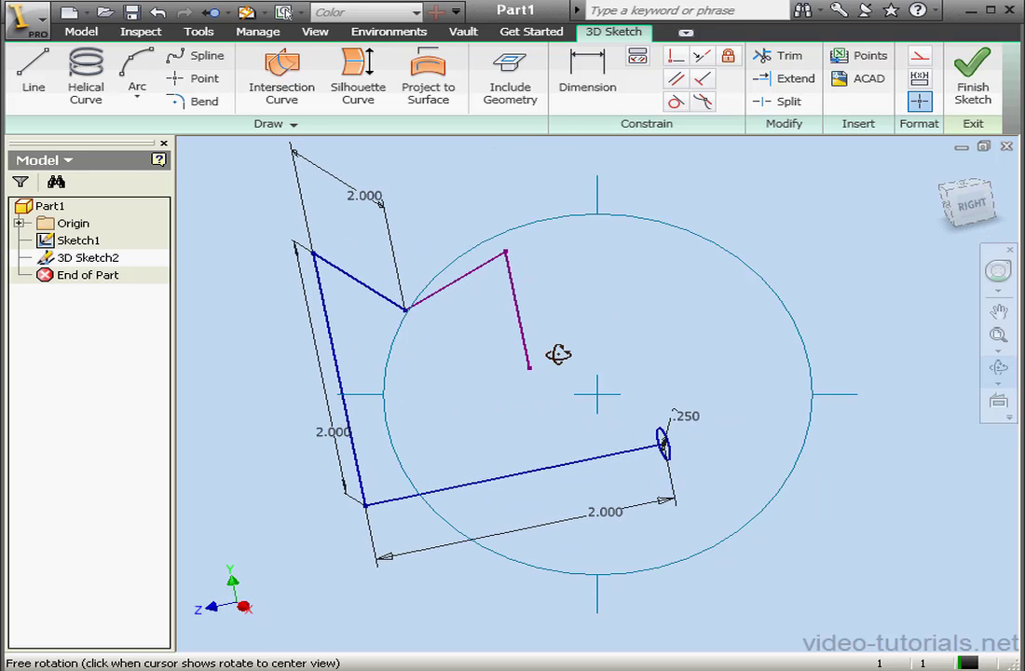
pyautogui.click(990, 376)
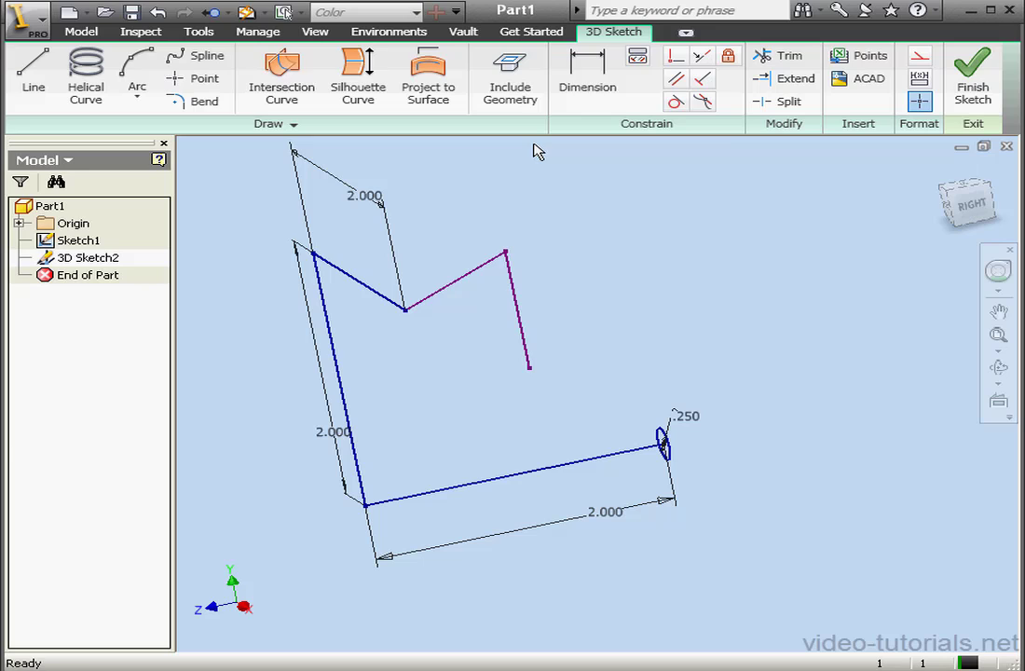
# - Dimension the new middle segment at 1.500 and the vertical segment at 1.000
pyautogui.click(587, 77)
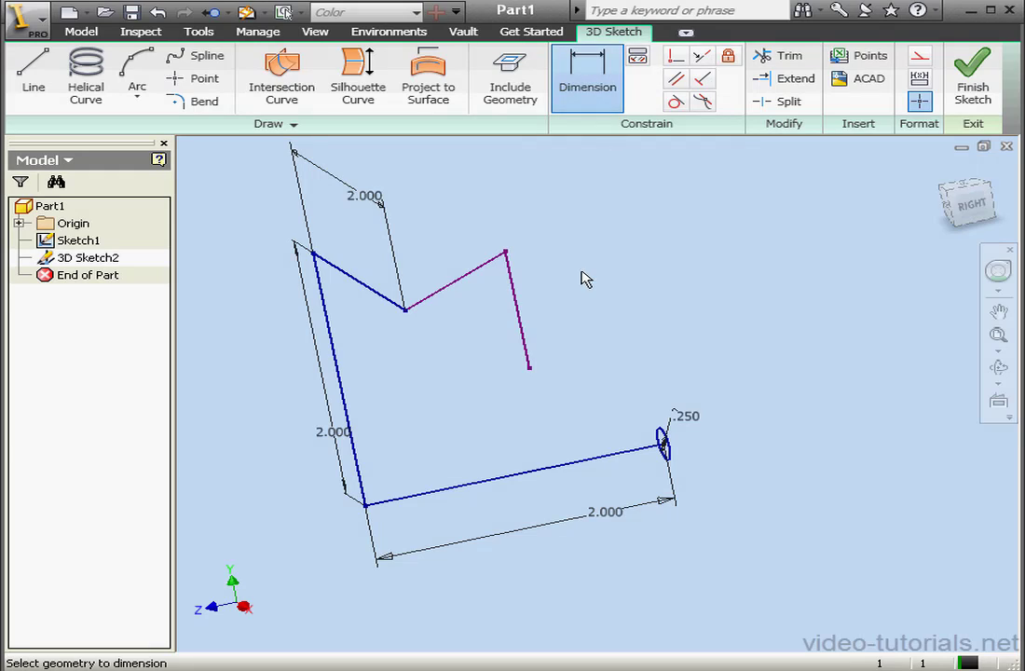
pyautogui.click(470, 281)
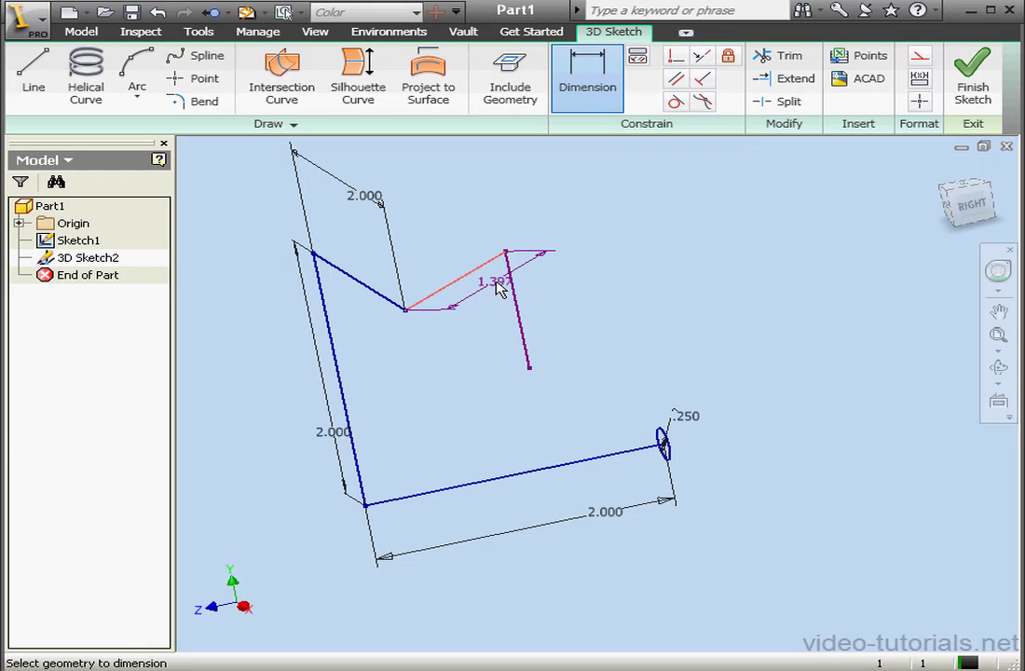
pyautogui.click(500, 289)
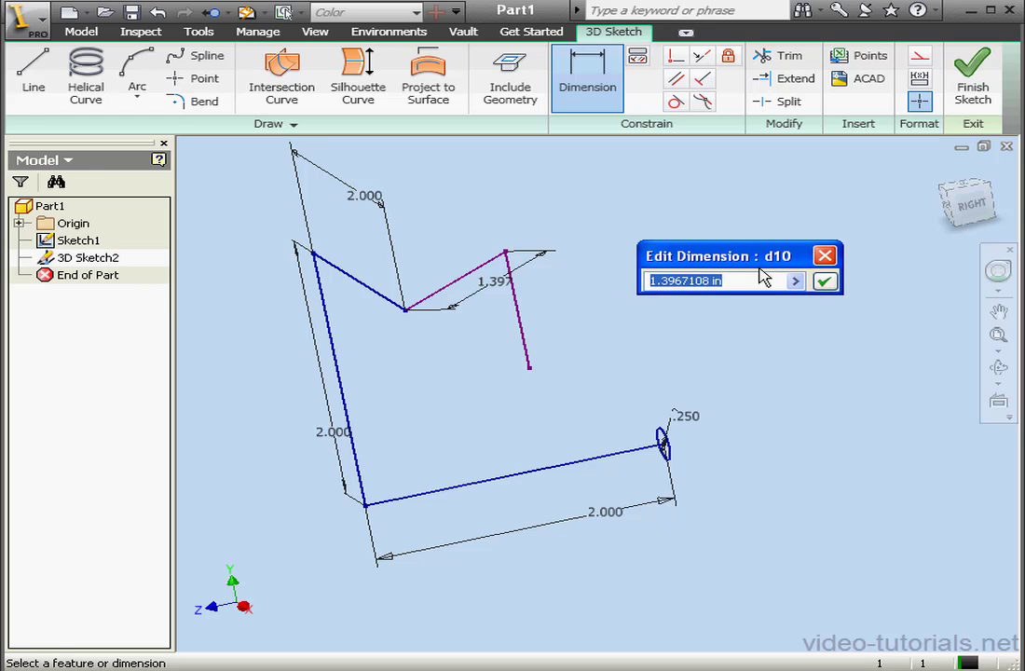
pyautogui.moveTo(762, 275); pyautogui.dragTo(684, 279)
pyautogui.write('5')
pyautogui.click(825, 282)
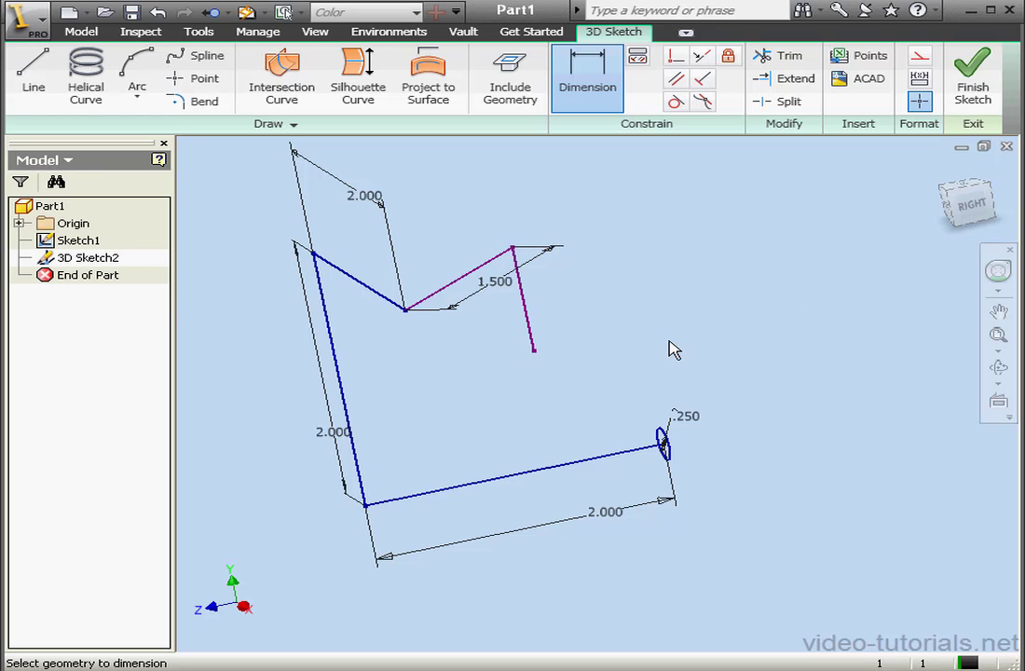
pyautogui.click(535, 321)
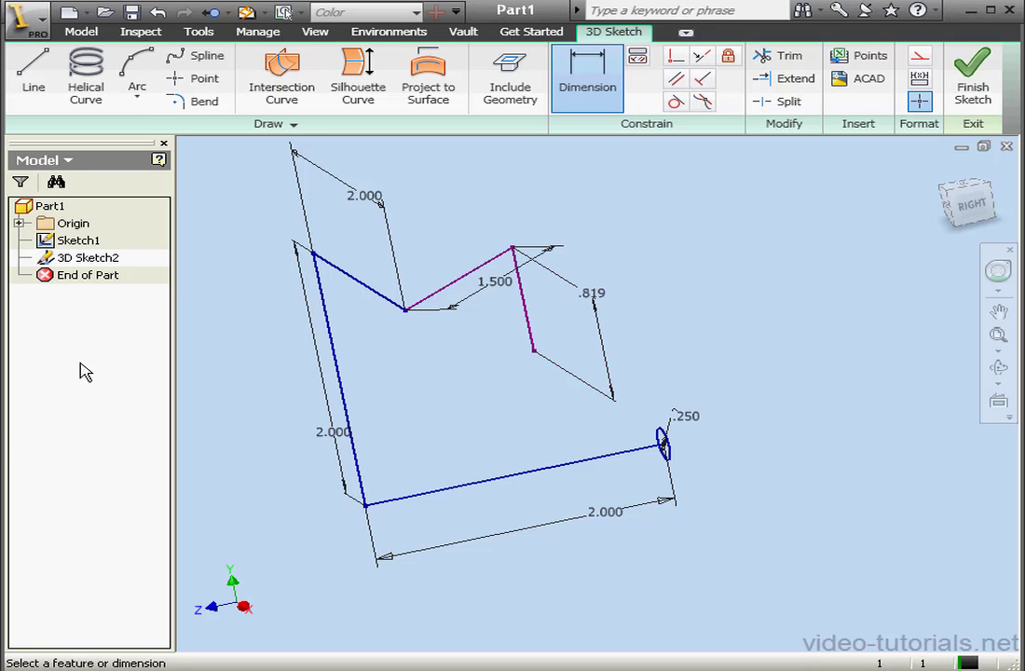
pyautogui.click(818, 292)
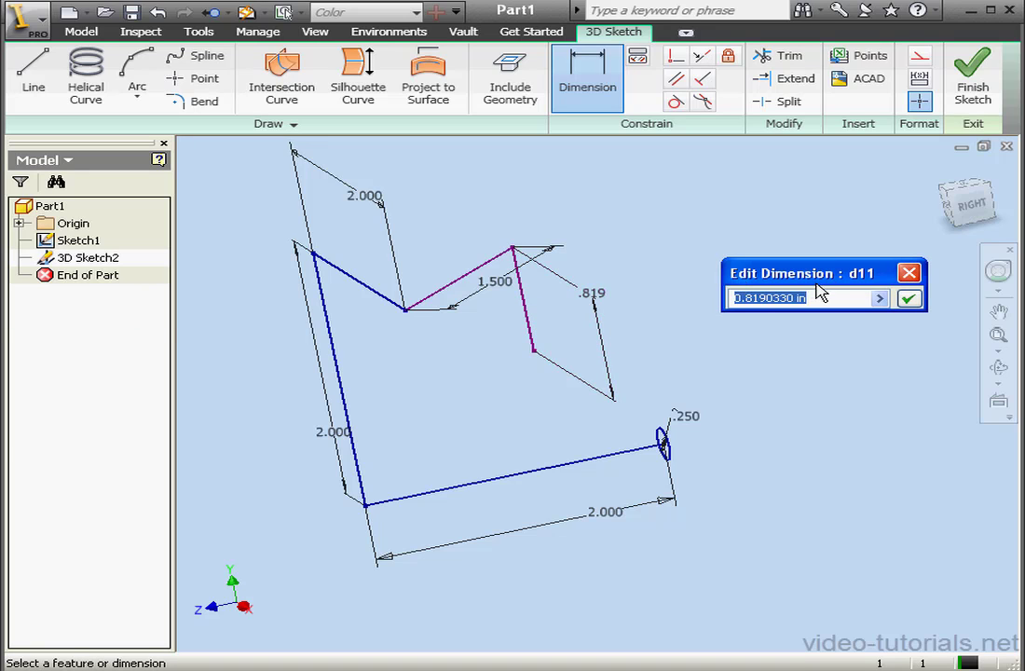
pyautogui.write('1')
pyautogui.click(908, 298)
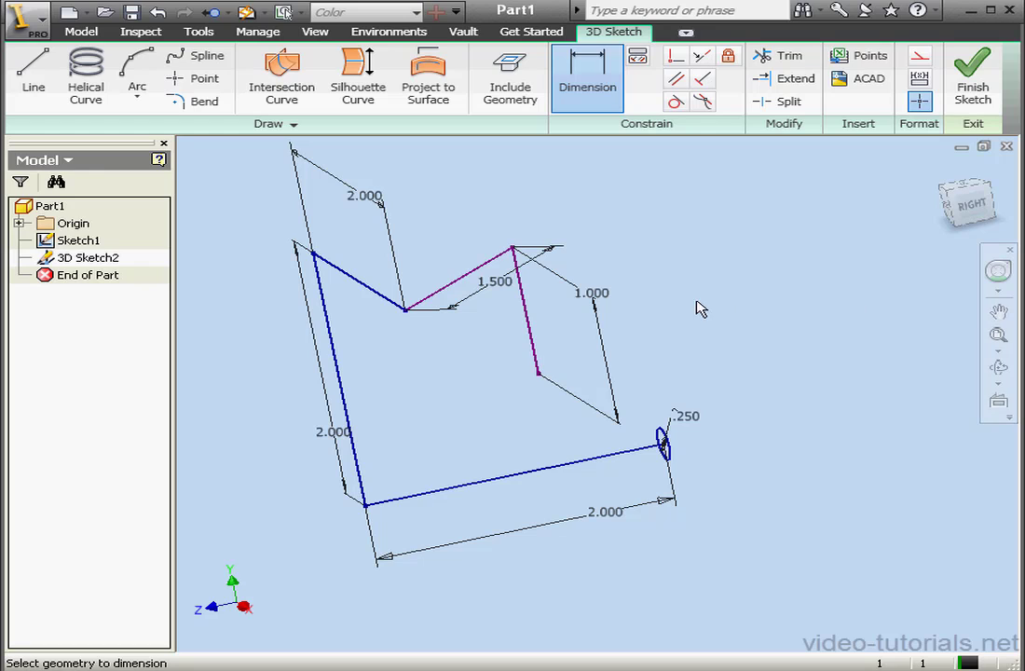
# - Add a 45° angle between the left and middle segments and 90° between the 1.500 and vertical lines
pyautogui.click(365, 286)
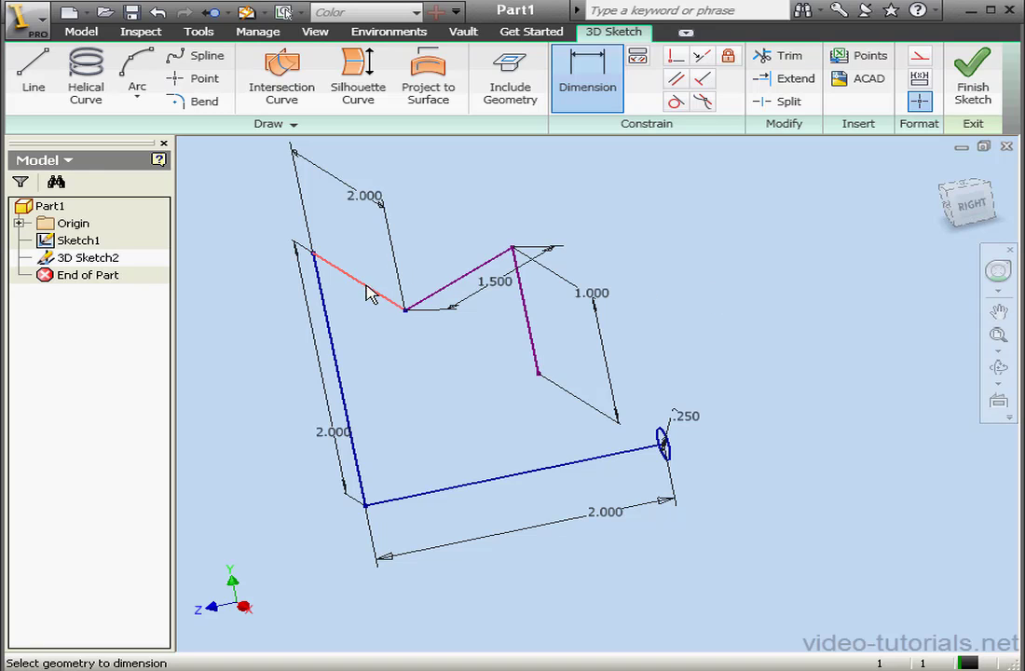
pyautogui.click(453, 288)
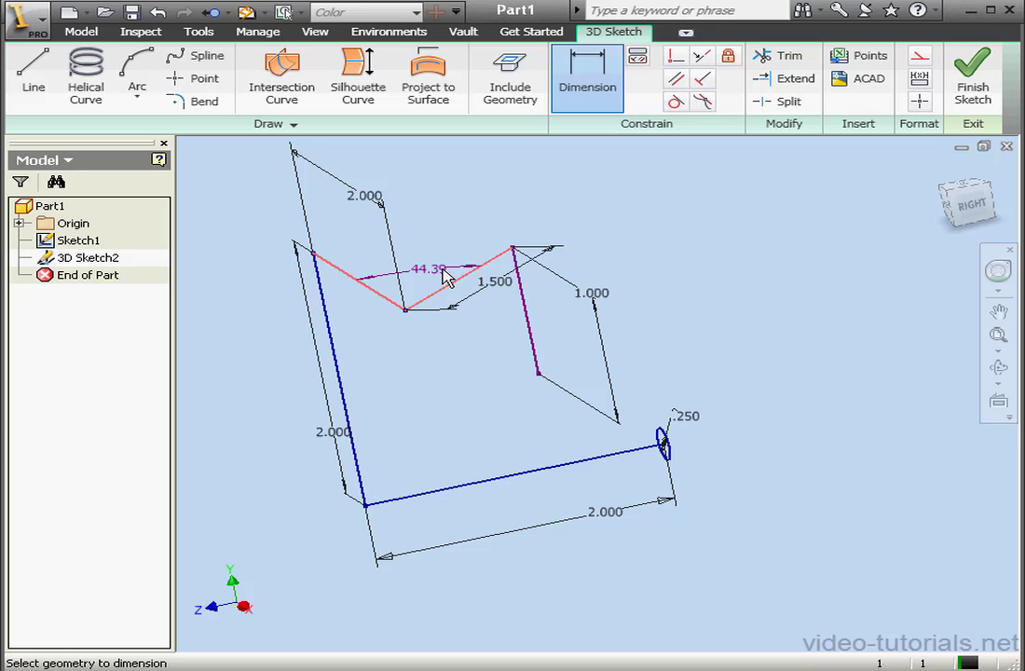
pyautogui.click(443, 276)
pyautogui.moveTo(693, 272); pyautogui.dragTo(720, 268)
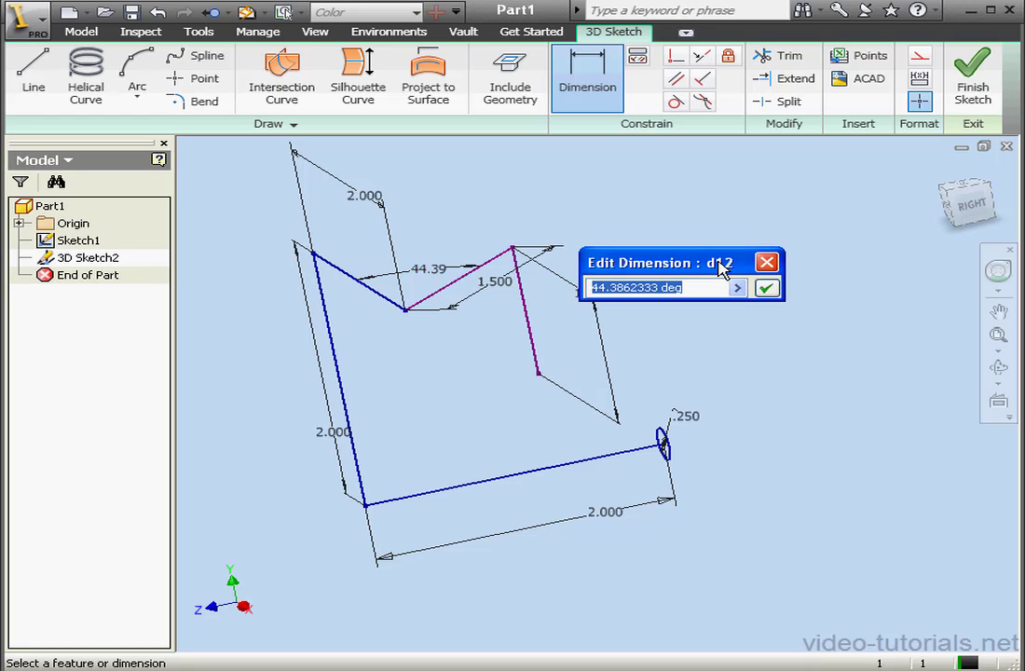
pyautogui.write('45')
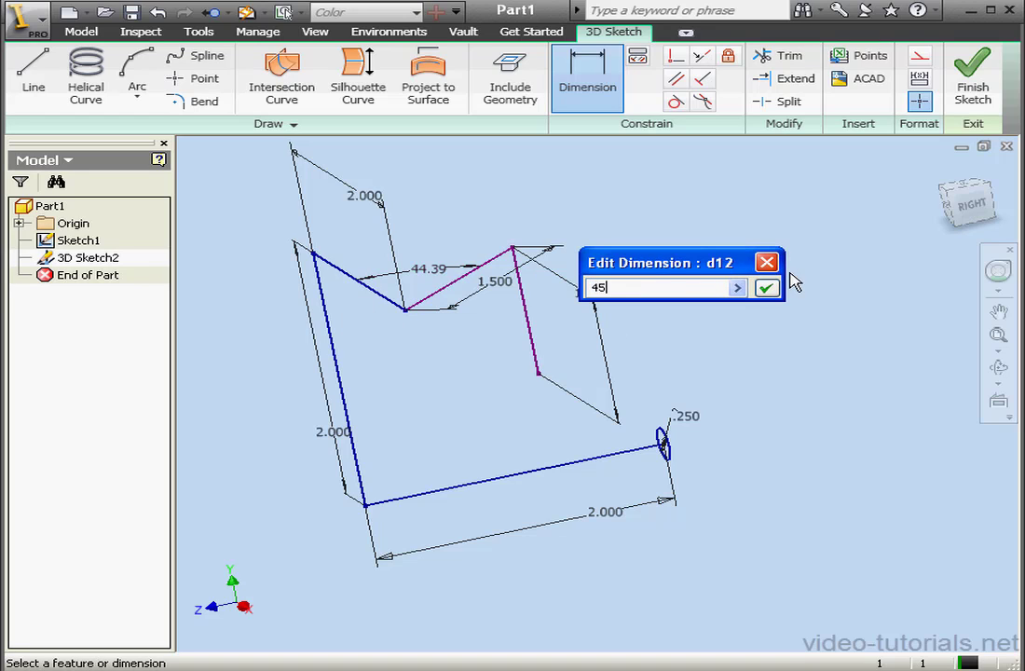
pyautogui.press('Return')
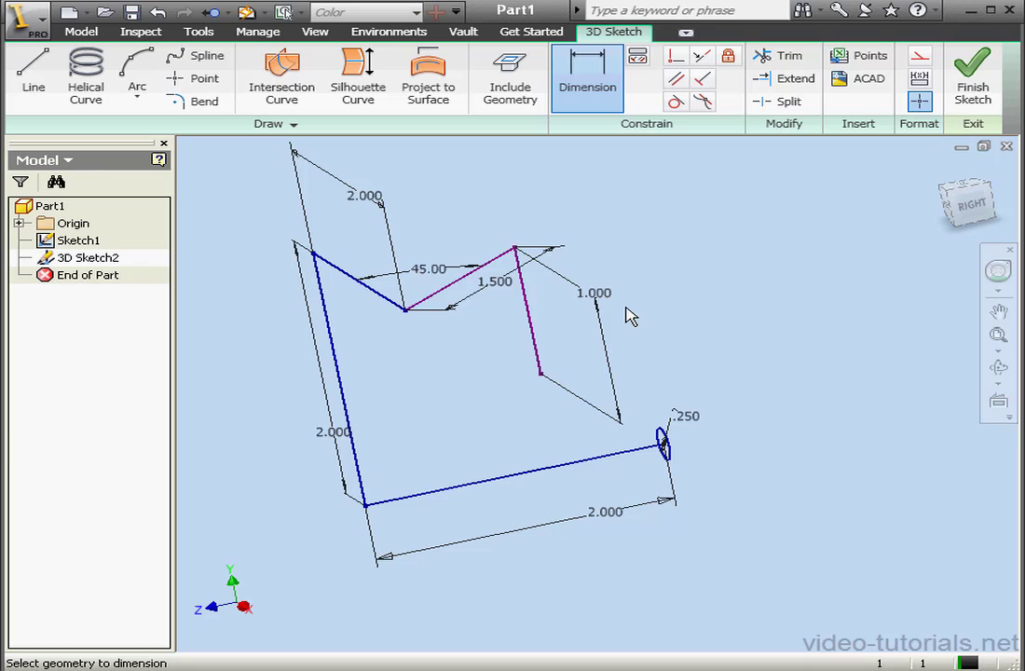
pyautogui.click(487, 265)
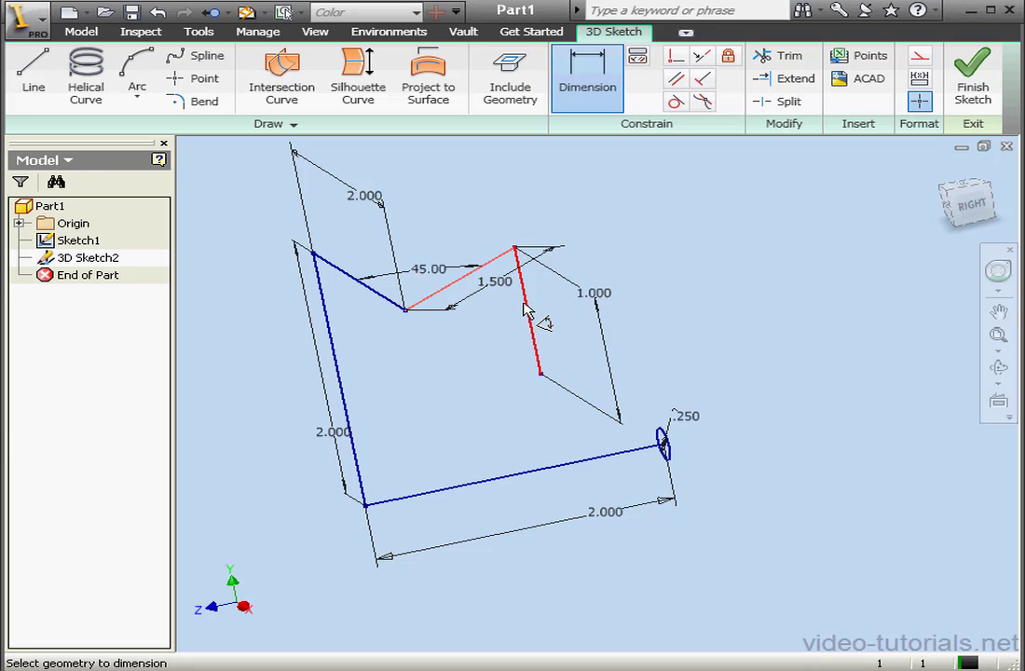
pyautogui.click(527, 313)
pyautogui.click(526, 333)
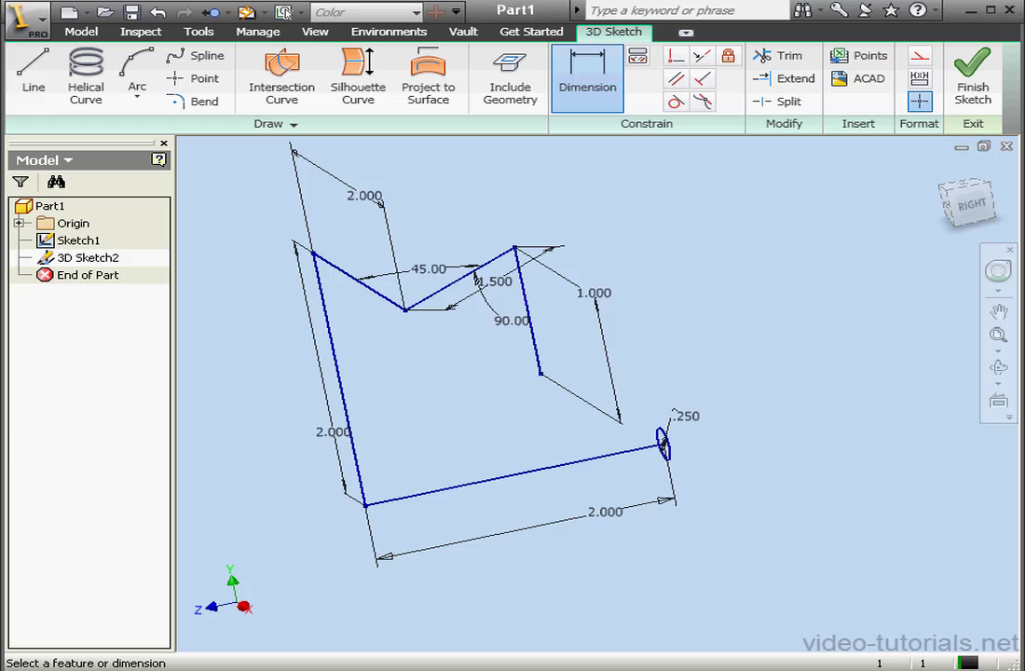
pyautogui.click(818, 270)
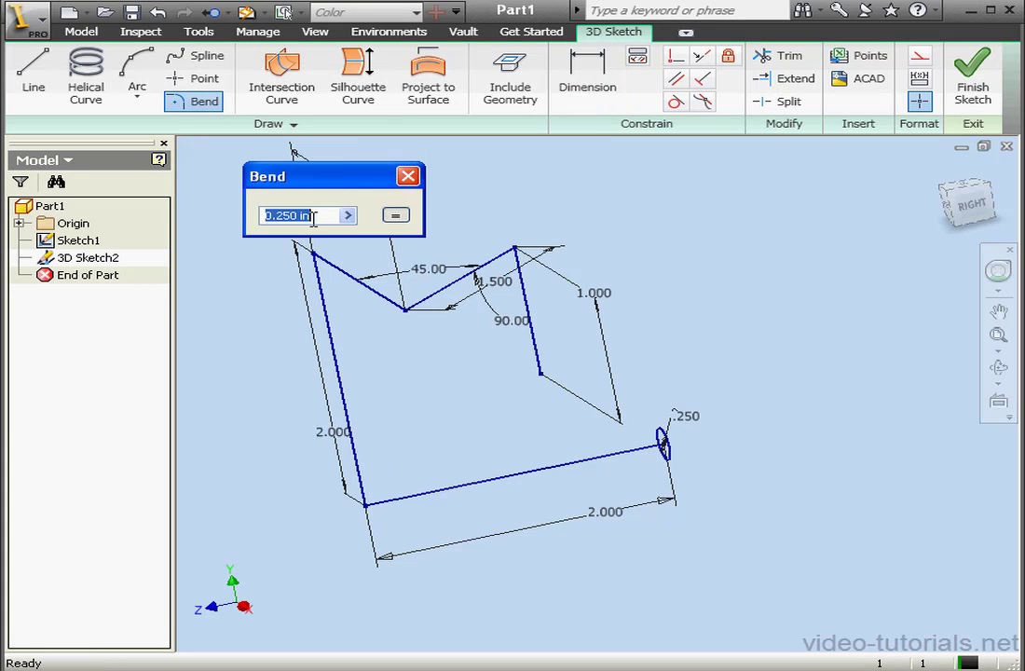
# - Add 0.5 bends at the lower-left, upper-left and middle corners, plus a bend at the top-right corner
pyautogui.moveTo(313, 218); pyautogui.dragTo(288, 213)
pyautogui.write('5')
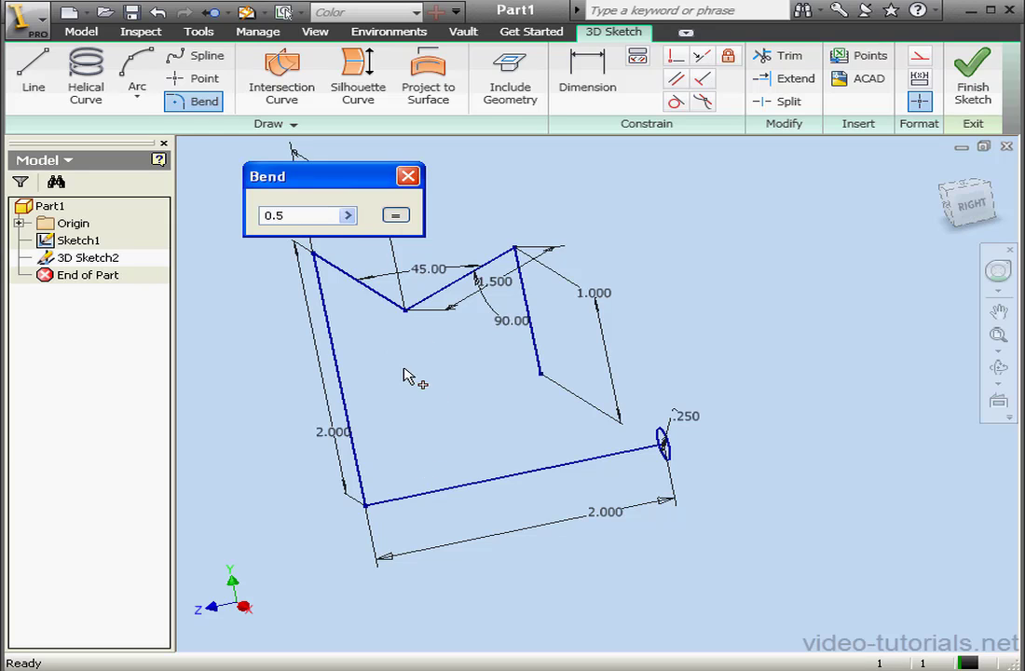
pyautogui.click(377, 503)
pyautogui.click(370, 500)
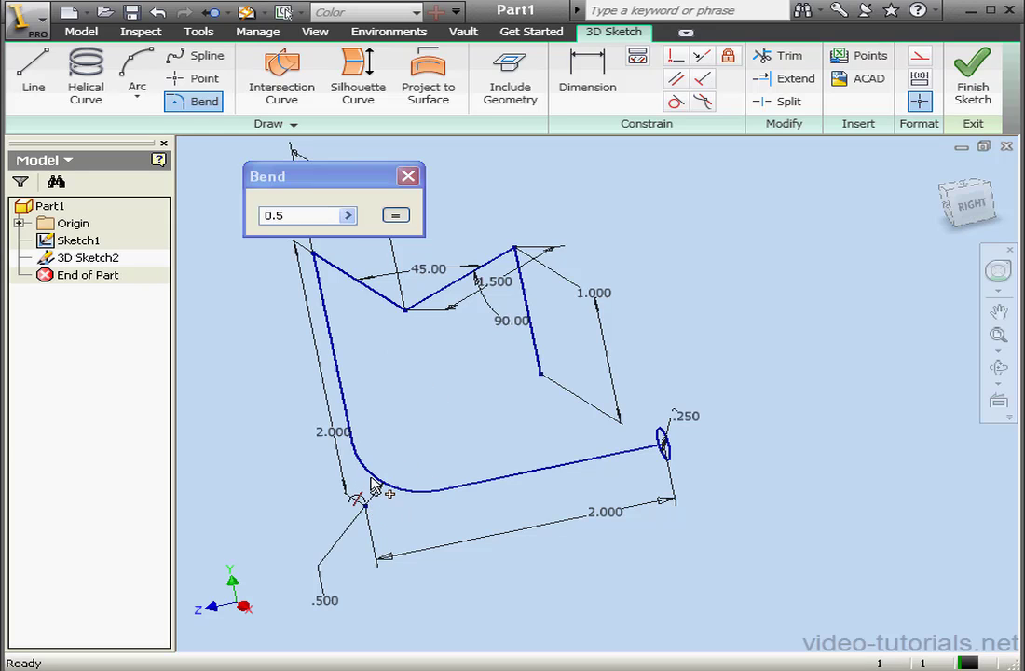
pyautogui.click(318, 270)
pyautogui.click(318, 272)
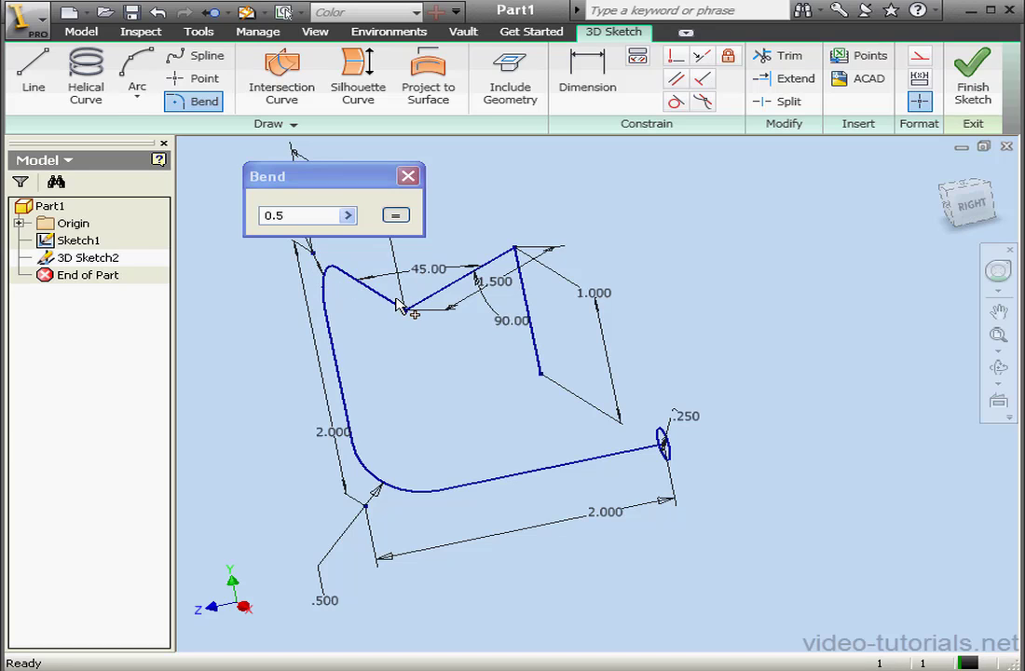
pyautogui.click(387, 298)
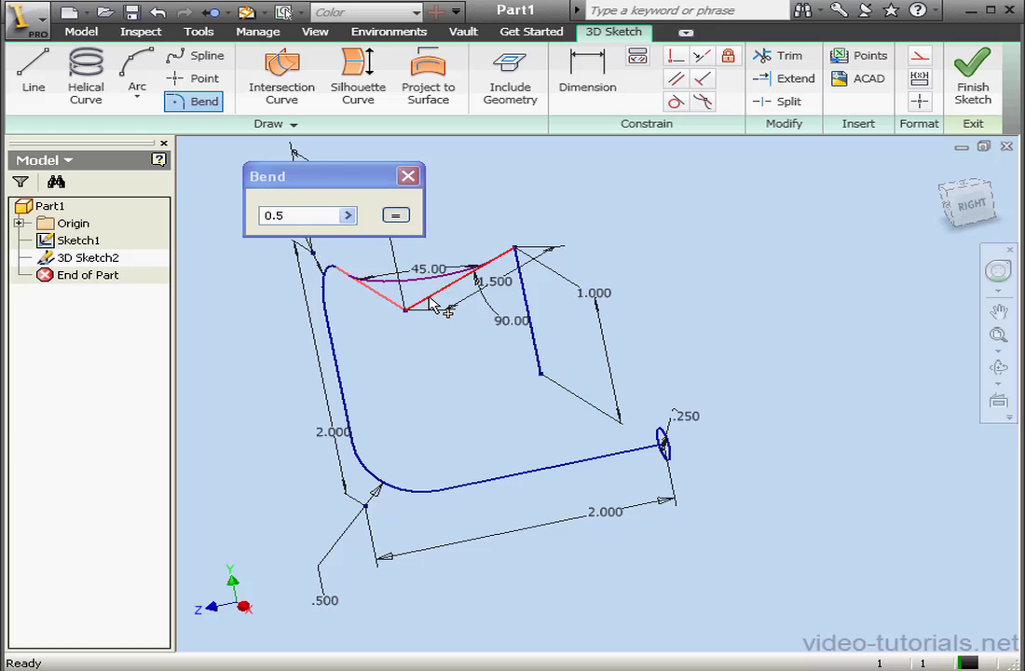
pyautogui.click(429, 304)
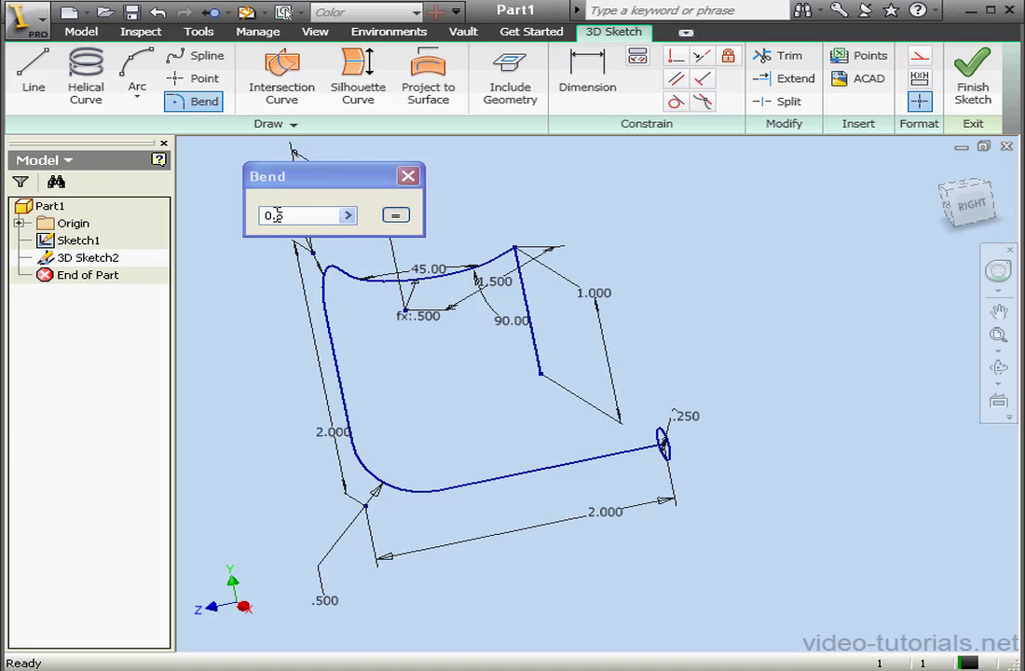
pyautogui.click(503, 250)
pyautogui.click(518, 276)
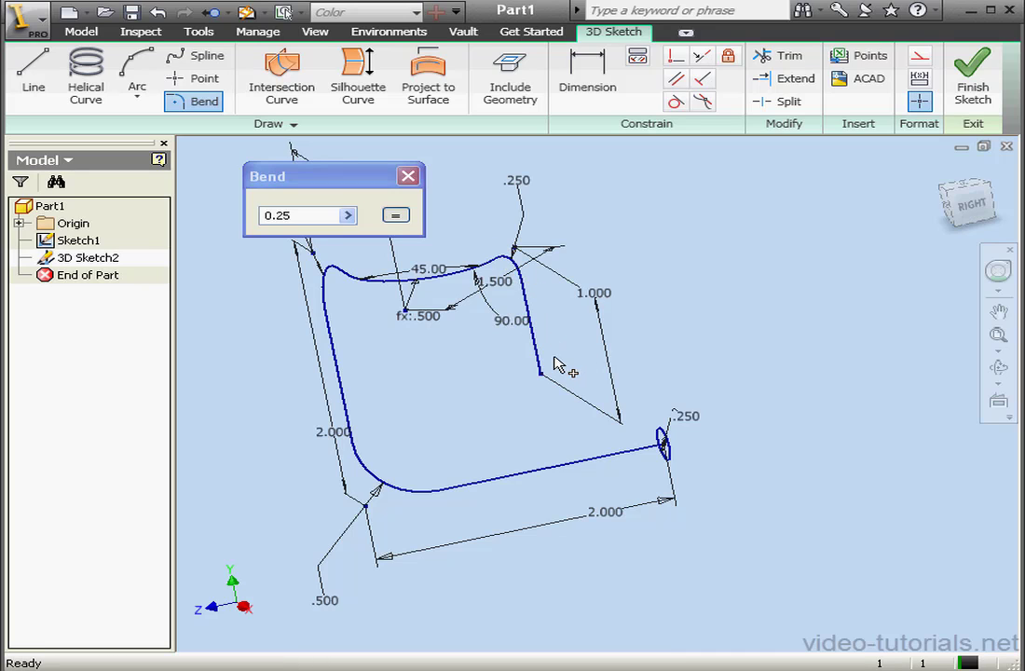
# - Change the middle segment's 1.500 length dimension to 2.5 in
pyautogui.press('Escape')
pyautogui.click(492, 281)
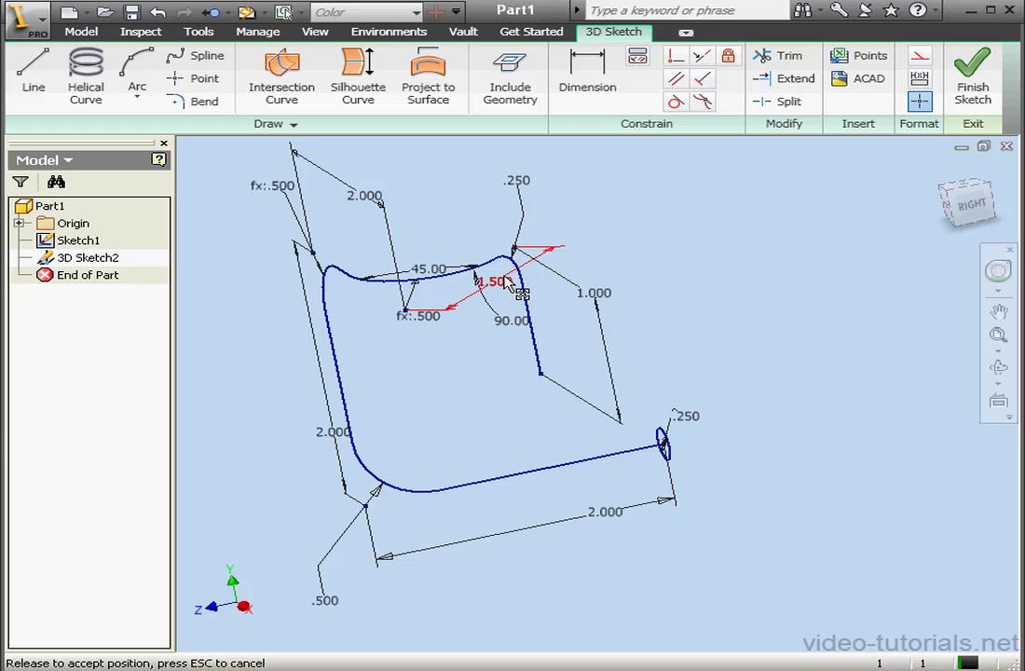
pyautogui.moveTo(111, 326); pyautogui.dragTo(510, 327)
pyautogui.click(480, 352)
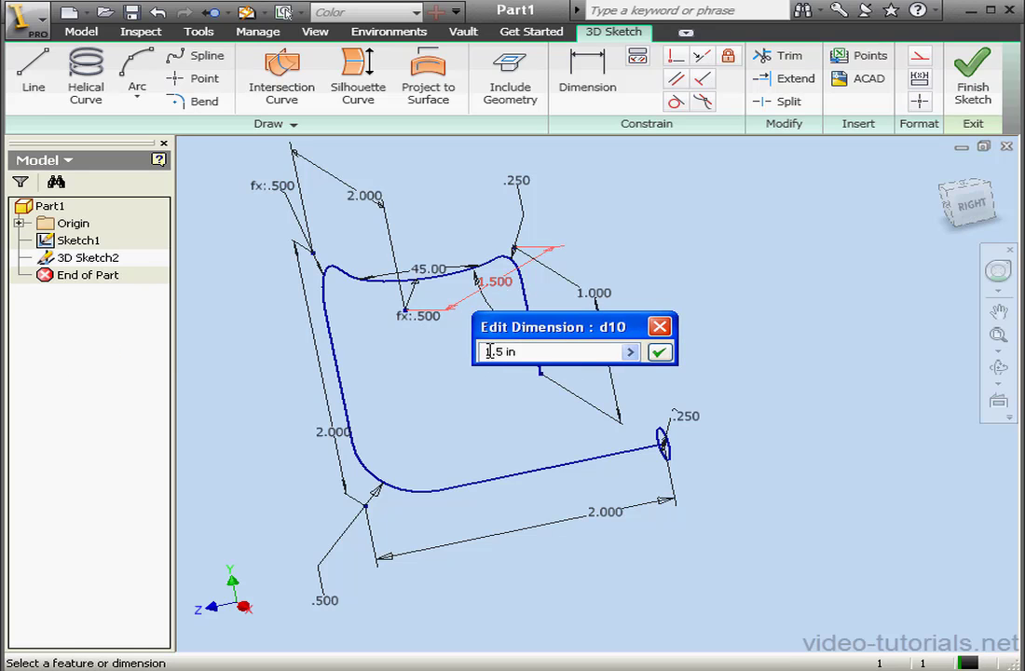
pyautogui.write('2')
pyautogui.click(659, 352)
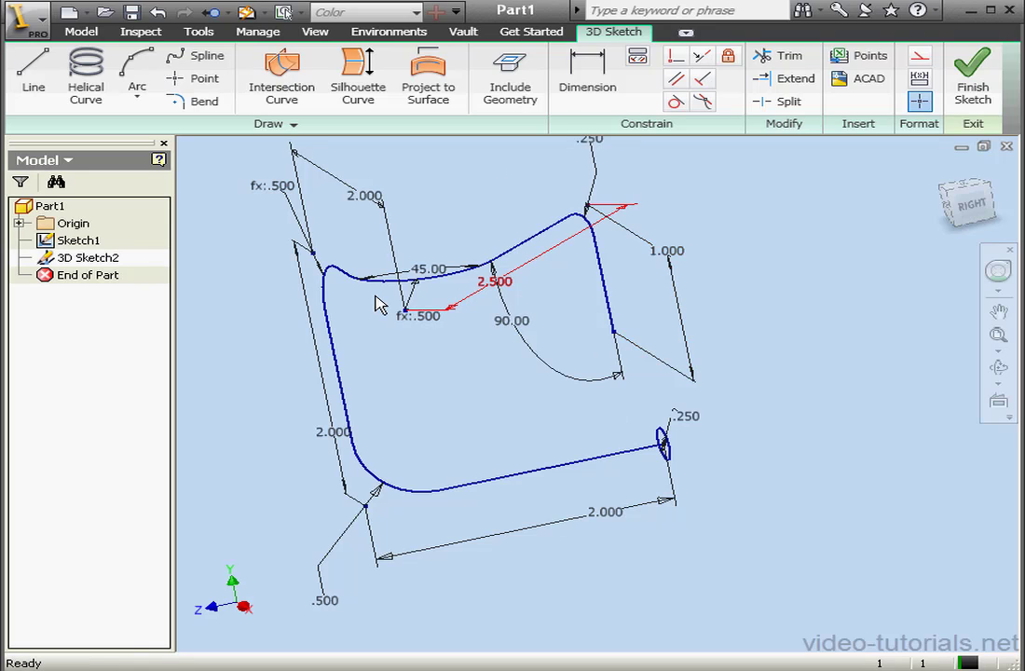
# - Draw a line from the vertical line's lower endpoint, entering 0, 0, -2 with the triad aligned to the curve
pyautogui.click(28, 77)
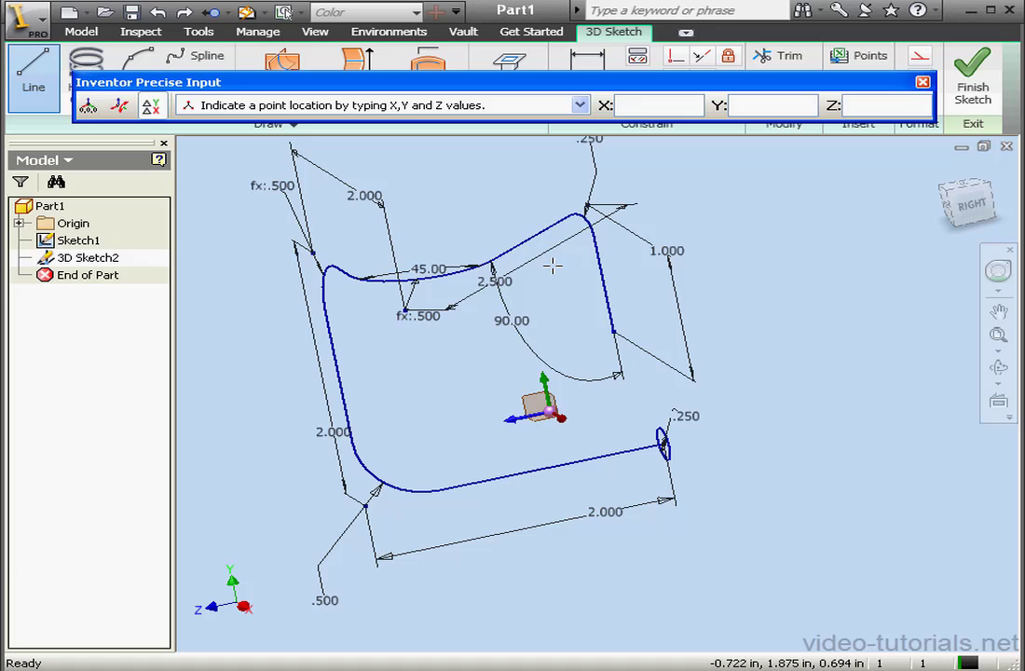
pyautogui.click(613, 331)
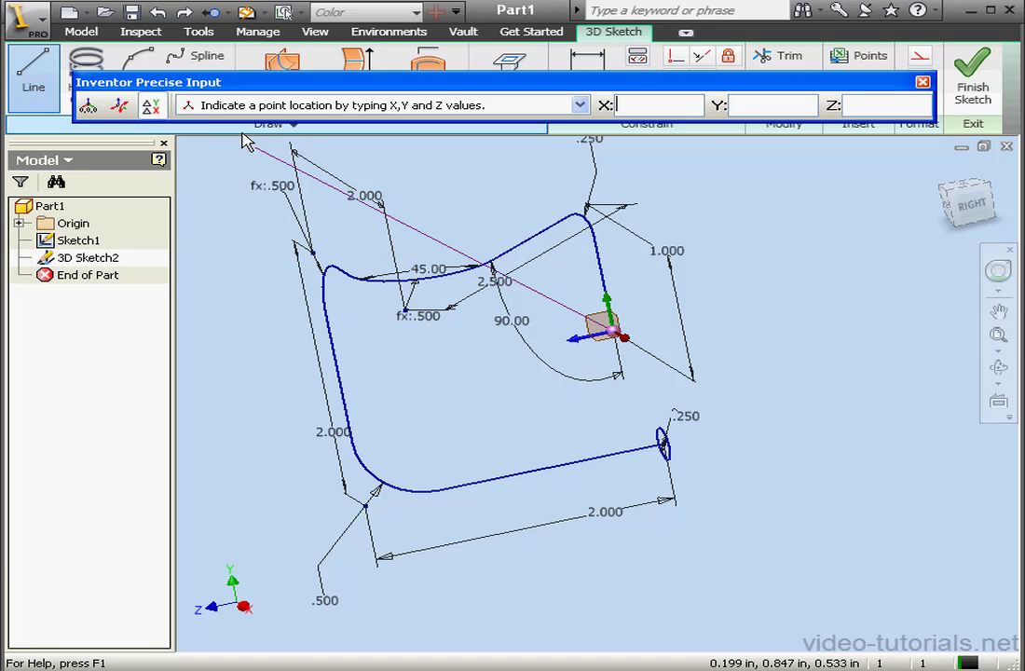
pyautogui.click(119, 104)
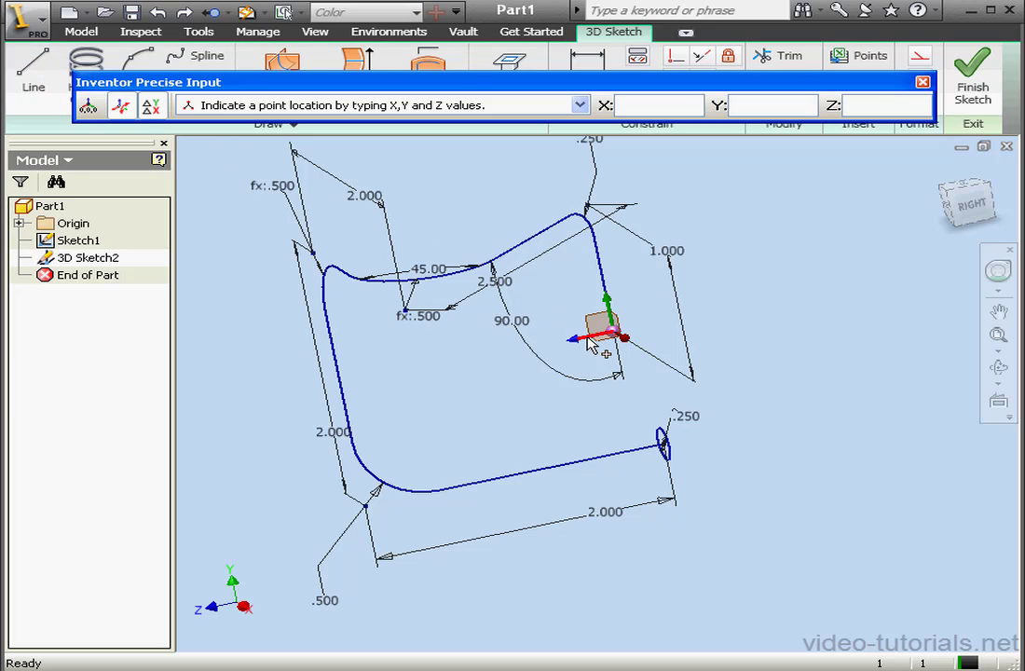
pyautogui.click(528, 241)
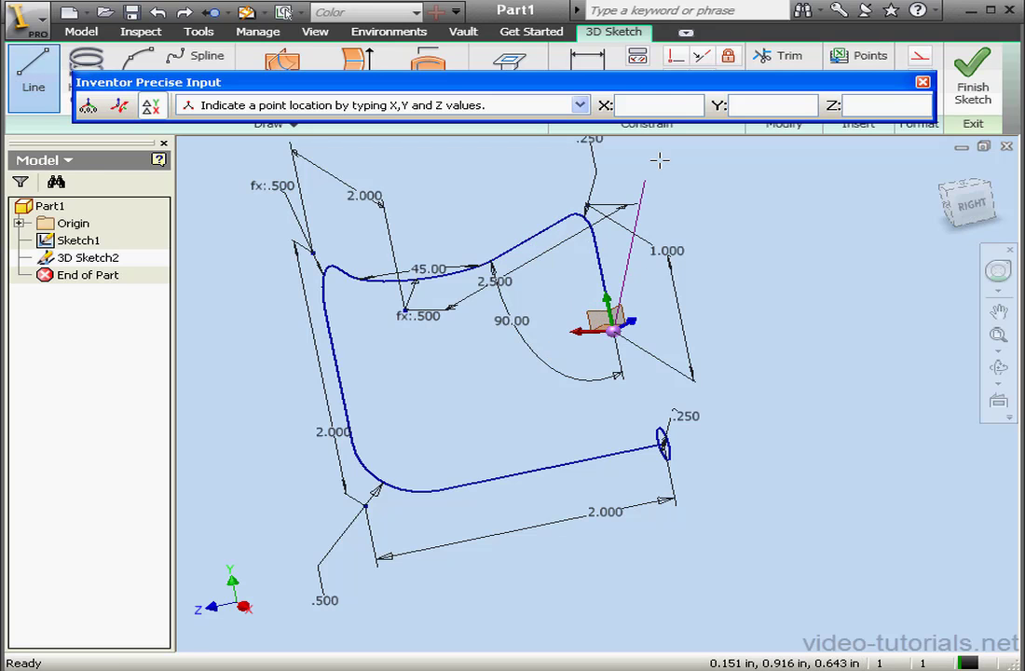
pyautogui.click(670, 105)
pyautogui.write('0')
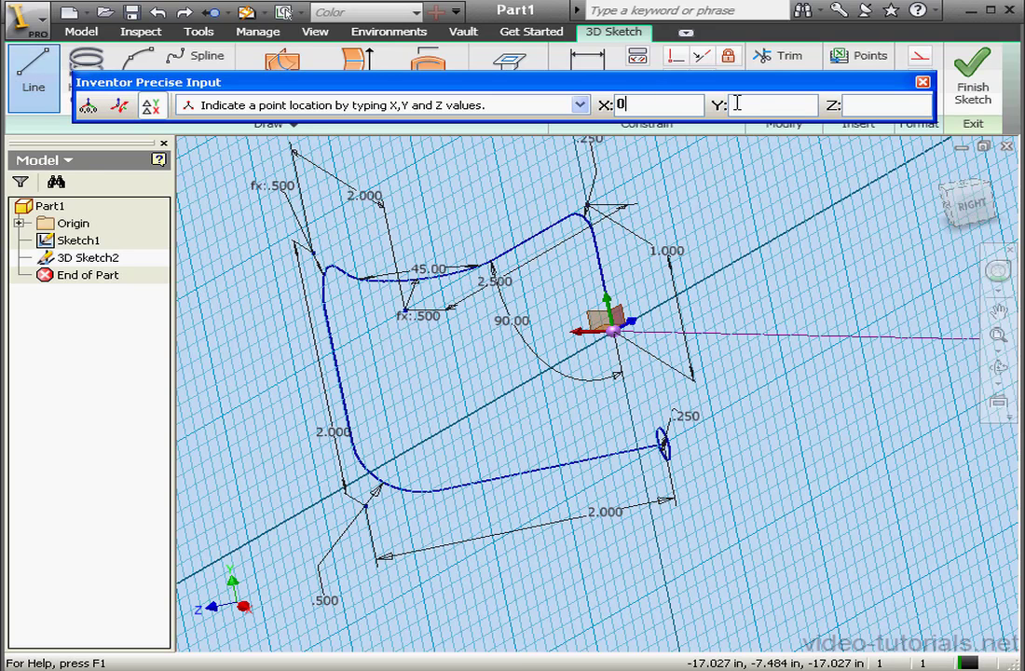
pyautogui.click(796, 110)
pyautogui.write('0')
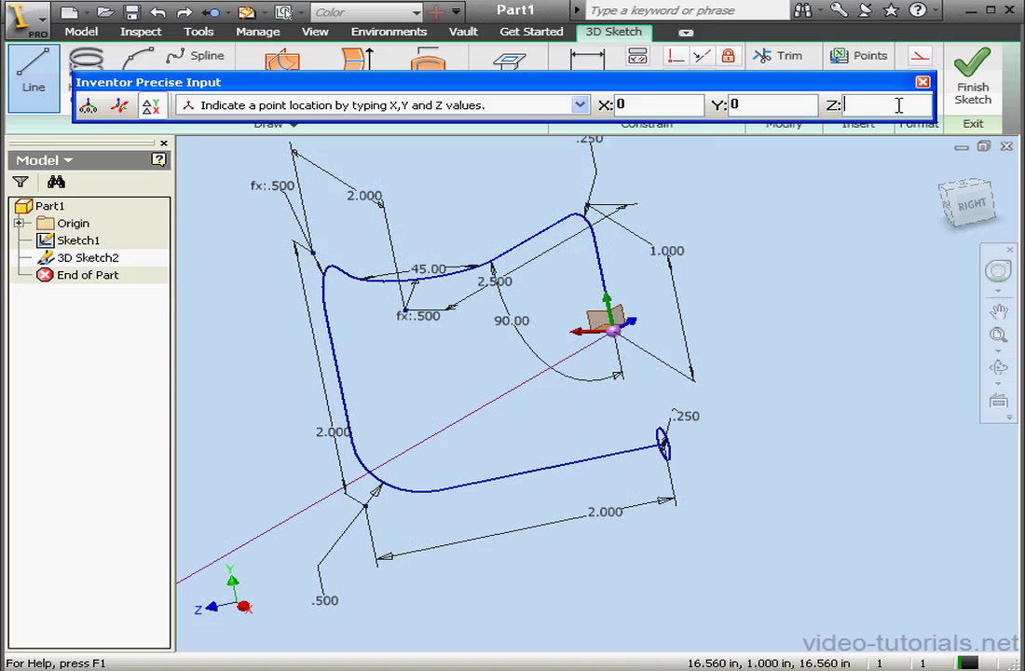
pyautogui.click(898, 105)
pyautogui.write('-2')
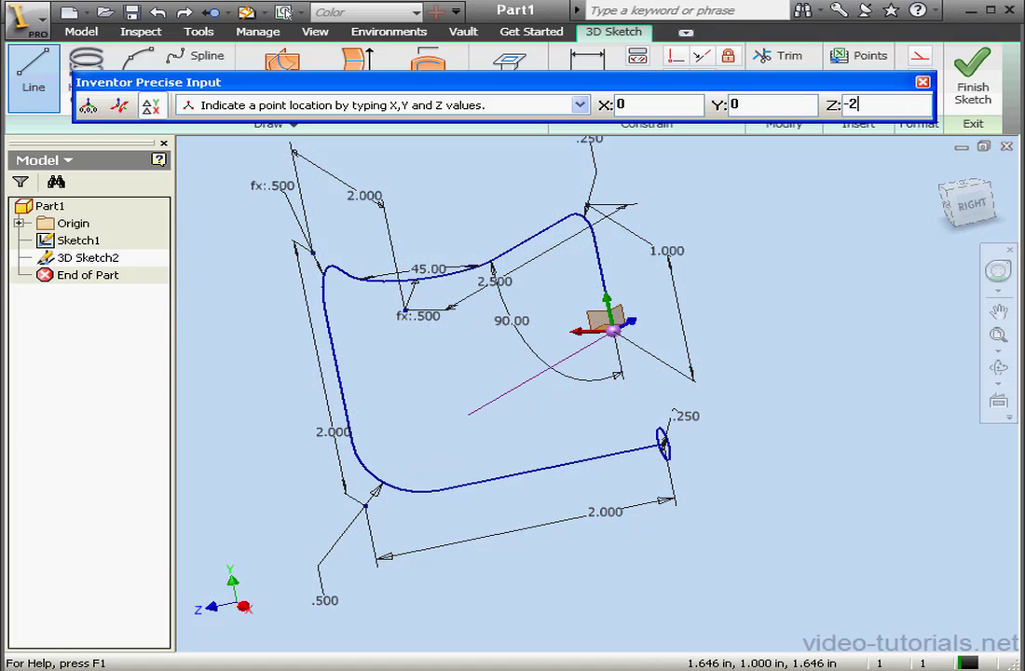
pyautogui.press('Return')
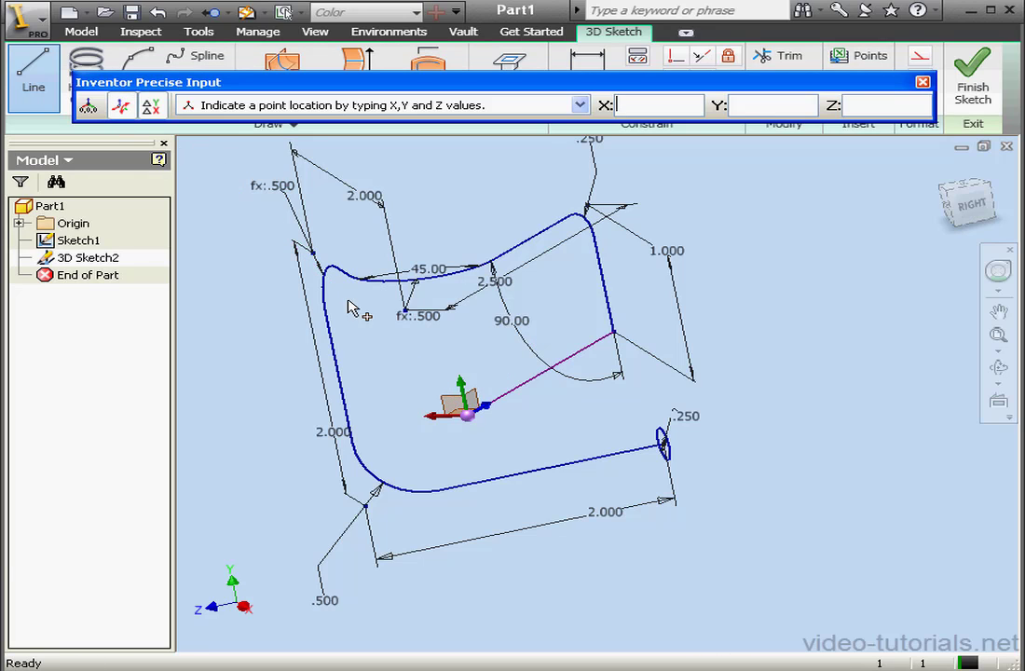
pyautogui.press('Escape')
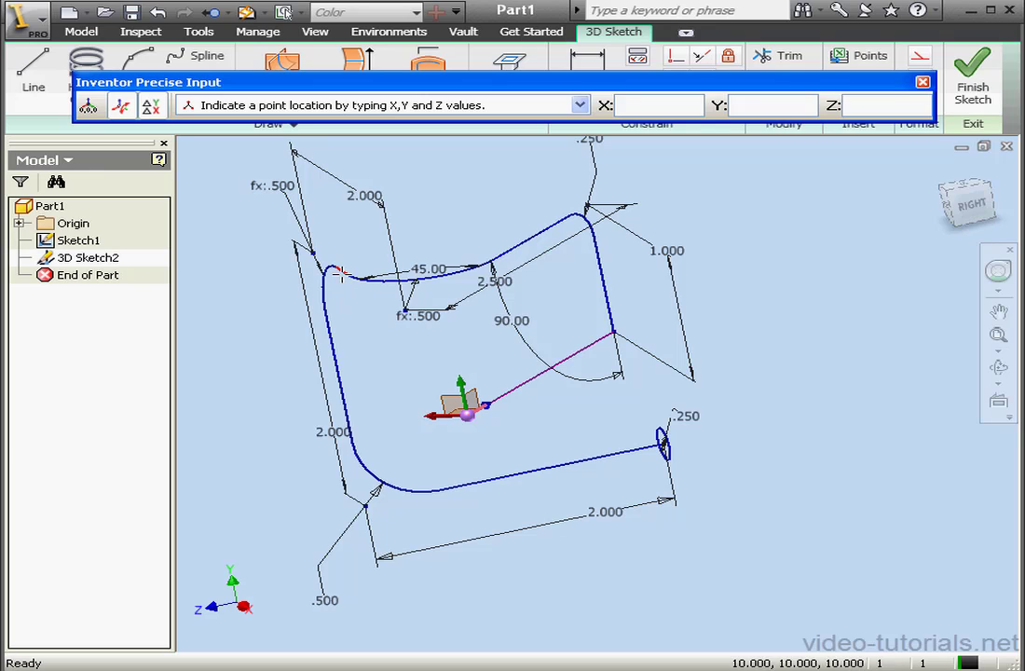
# - Continue the path with a second line to the point 0, 0, 1
pyautogui.press('l')
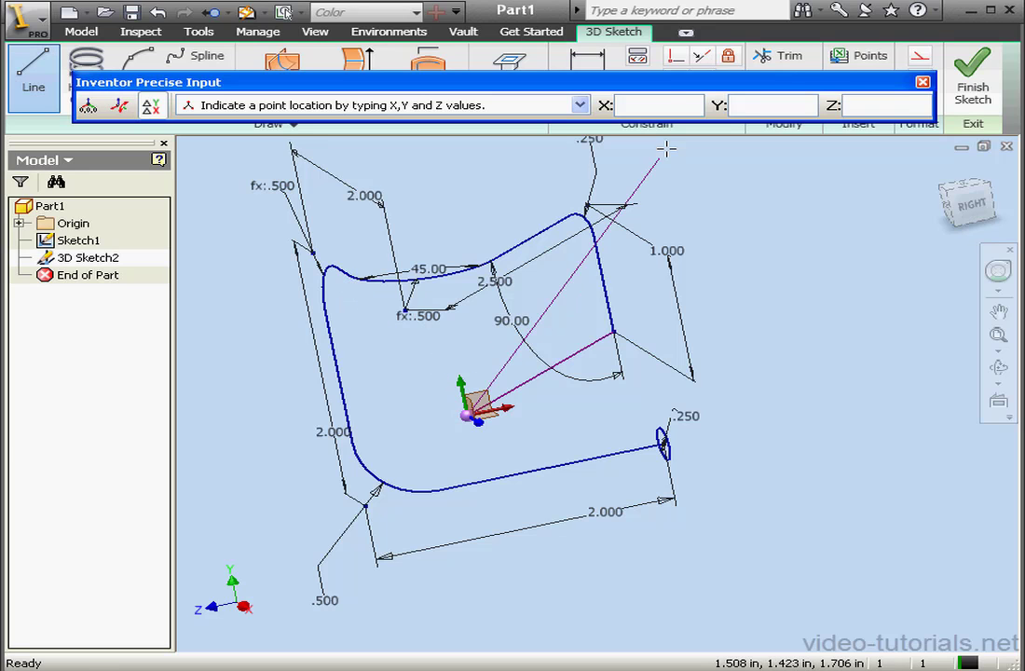
pyautogui.click(672, 109)
pyautogui.write('0')
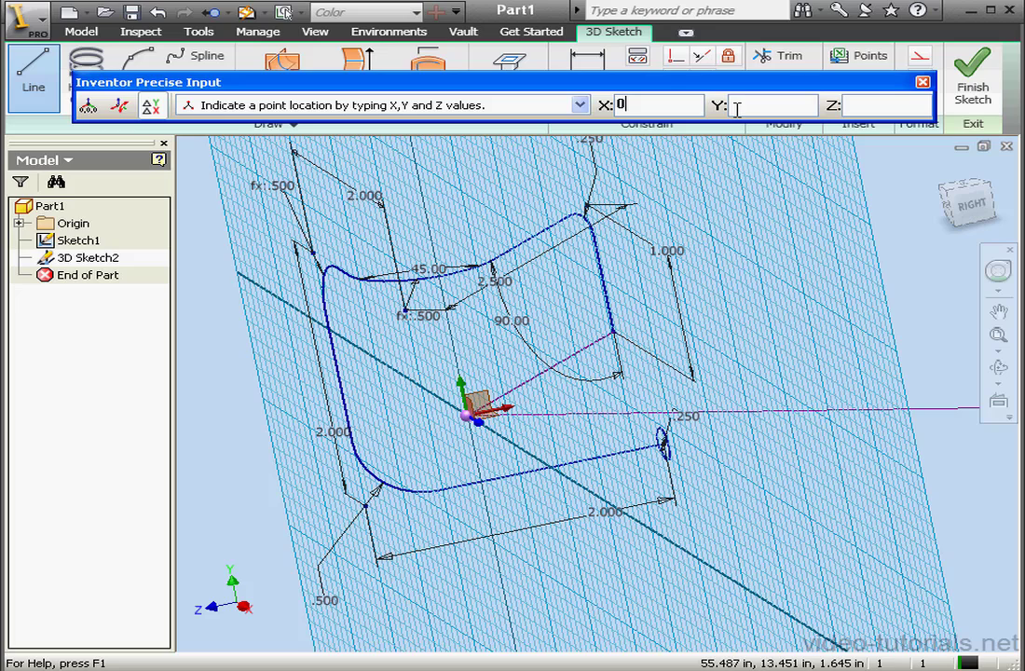
pyautogui.click(756, 105)
pyautogui.write('0')
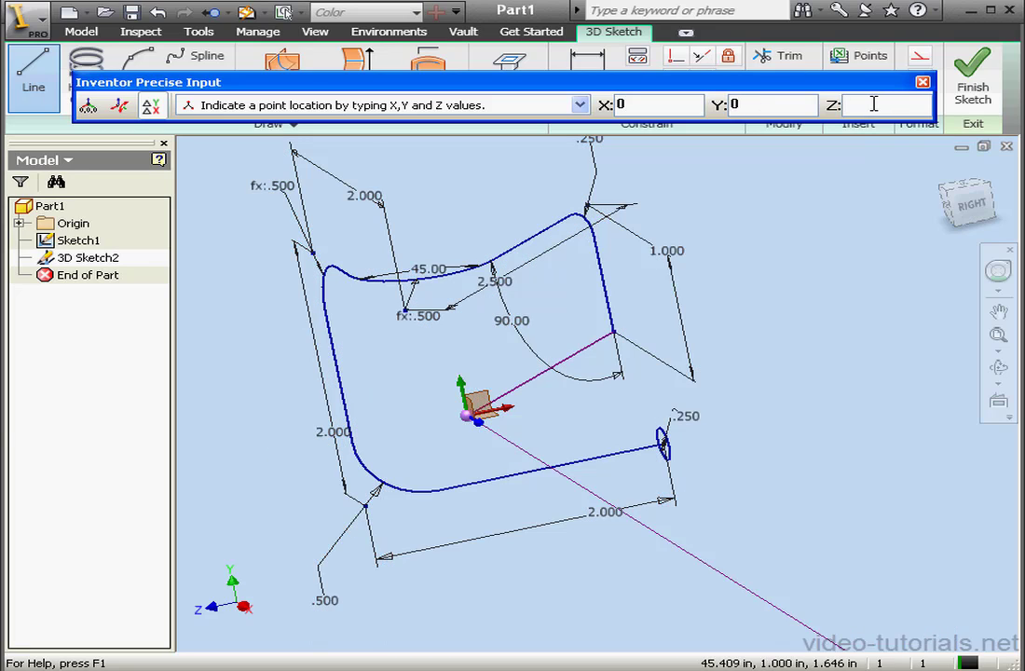
pyautogui.click(872, 104)
pyautogui.write('1')
pyautogui.press('Return')
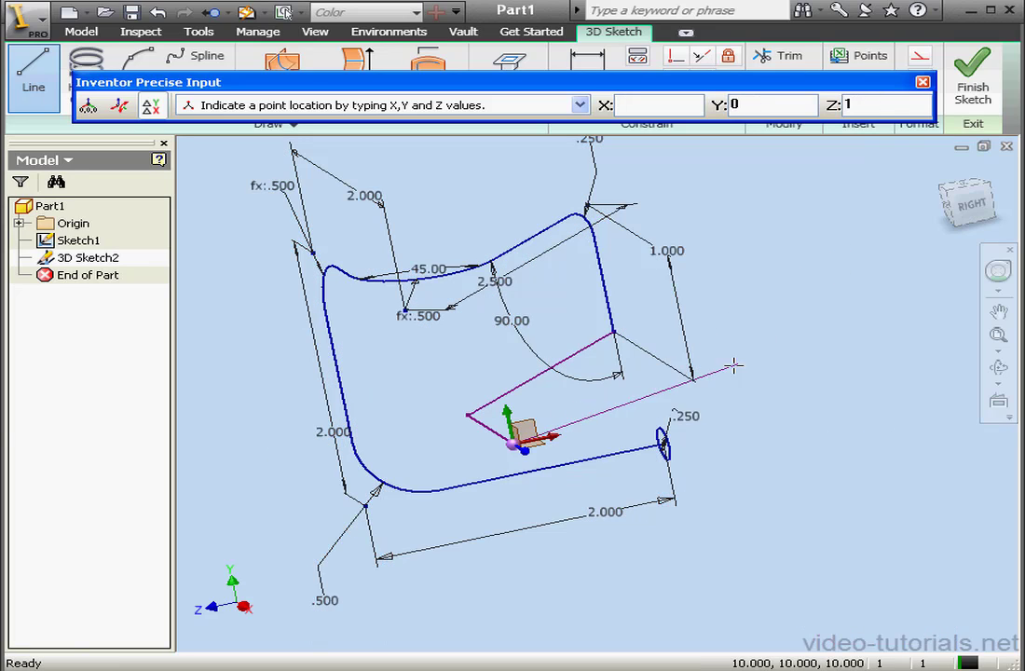
pyautogui.rightClick(629, 393)
# - Dimension the long new line at 2.000 in and the short new line at 1.000 in
pyautogui.click(655, 403)
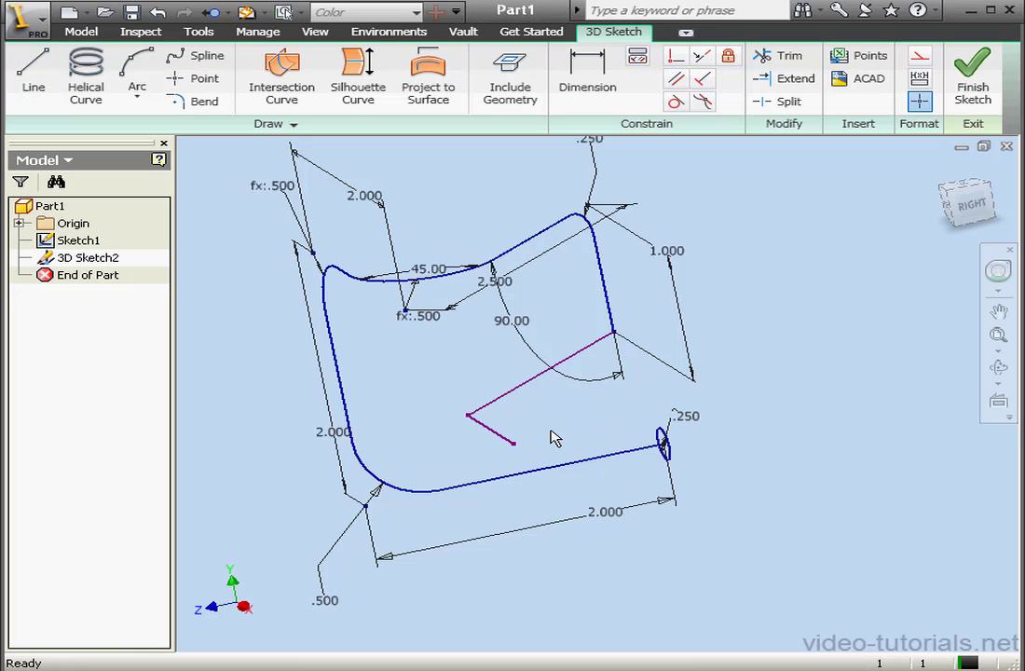
pyautogui.click(588, 86)
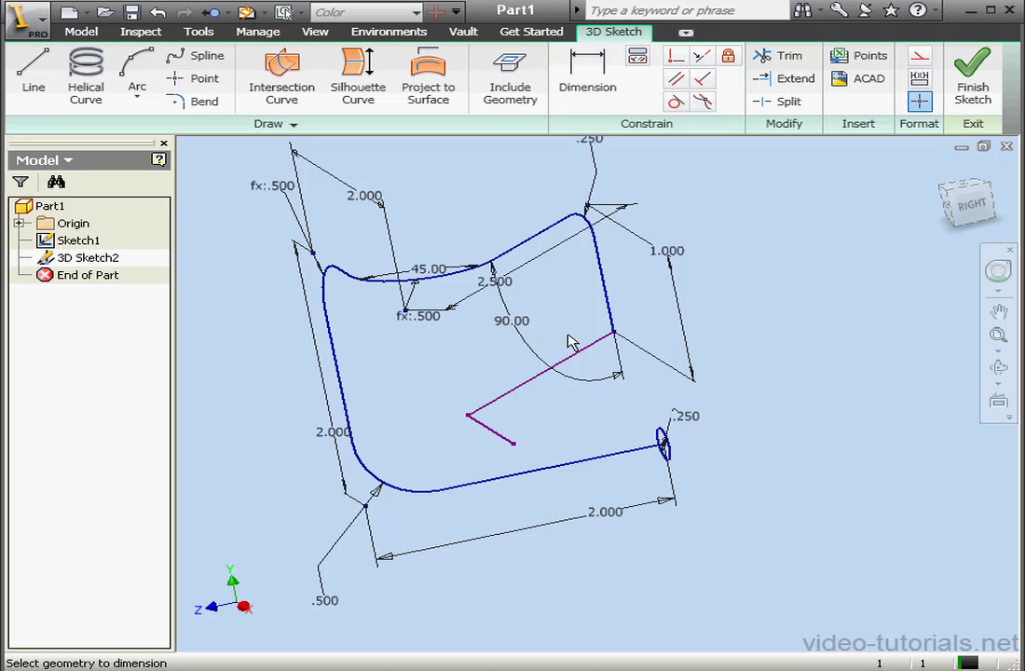
pyautogui.click(567, 359)
pyautogui.click(550, 346)
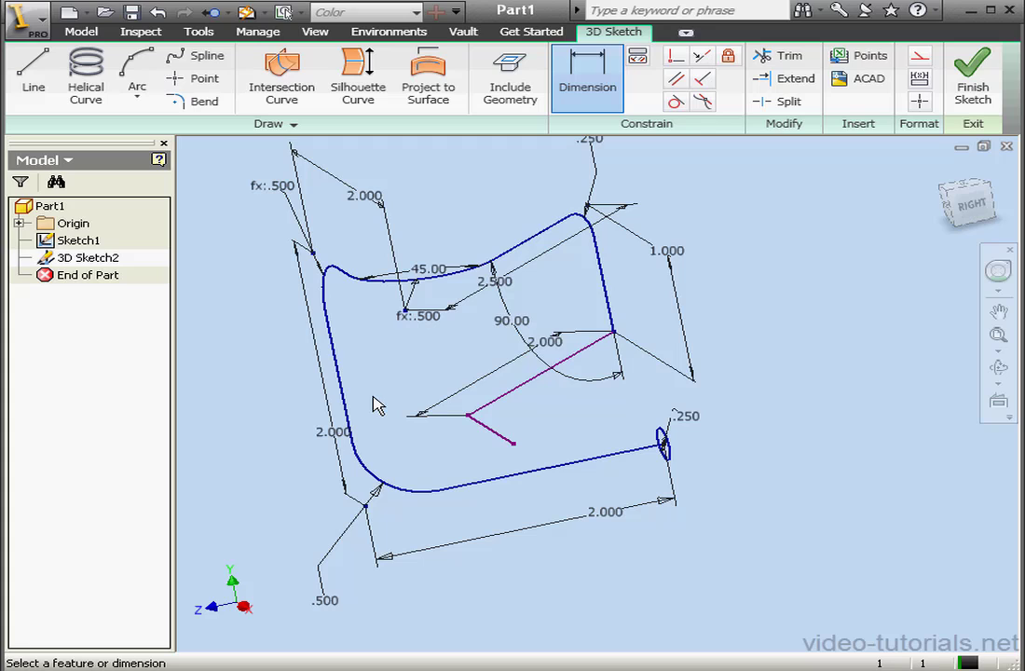
pyautogui.click(552, 337)
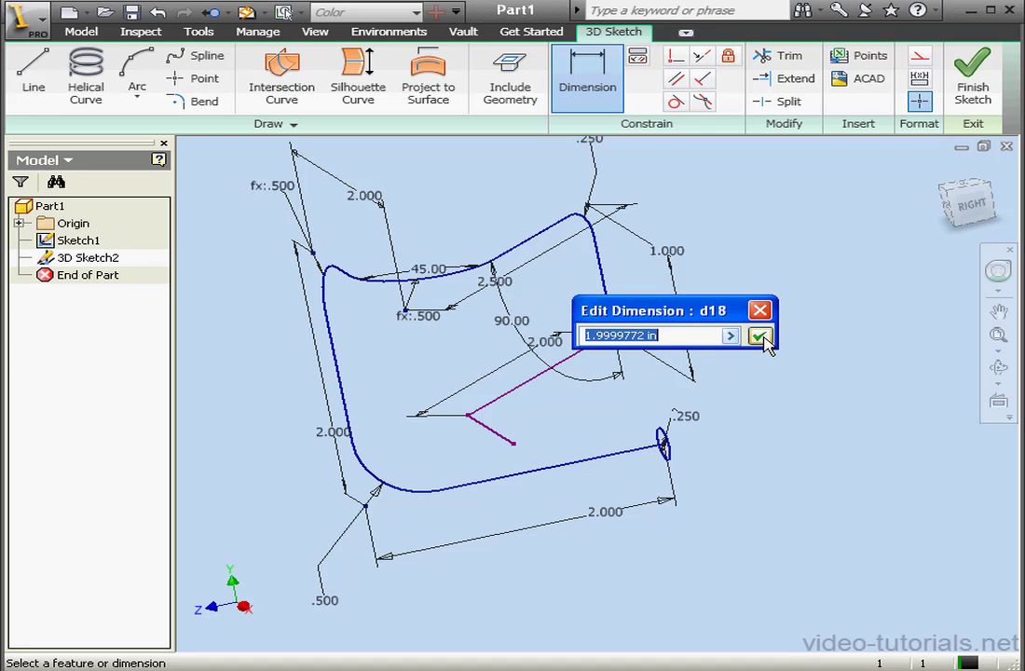
pyautogui.click(758, 336)
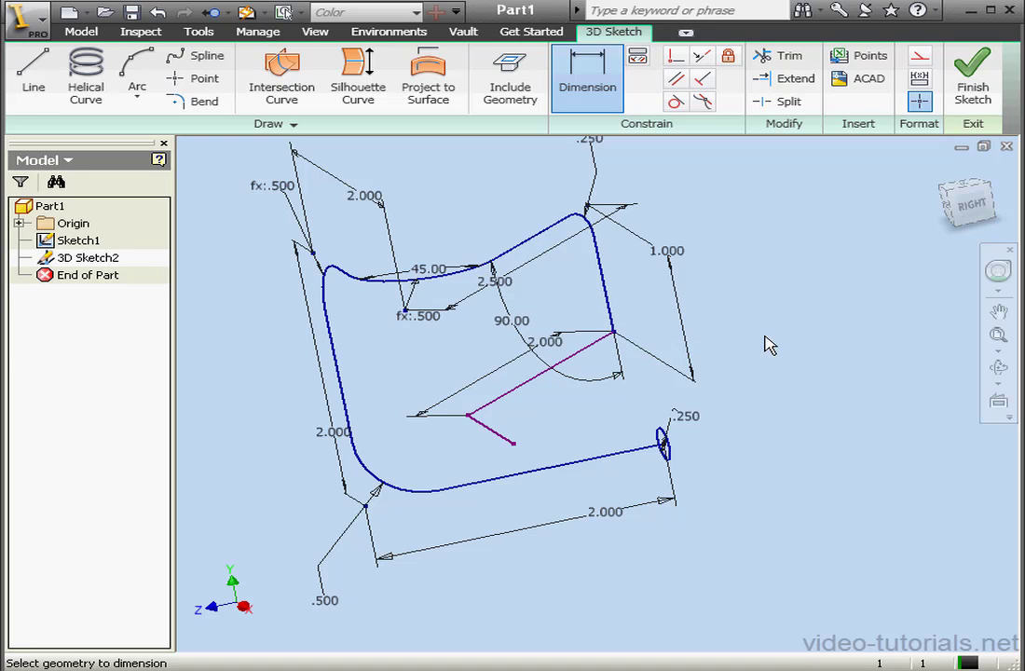
pyautogui.click(497, 433)
pyautogui.click(469, 471)
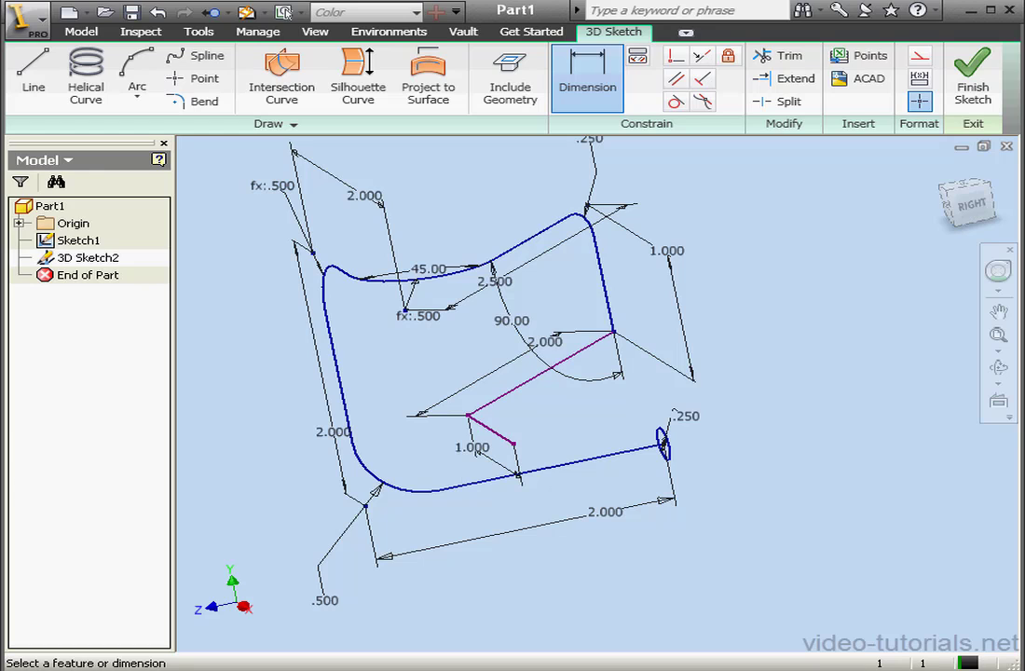
pyautogui.write('1')
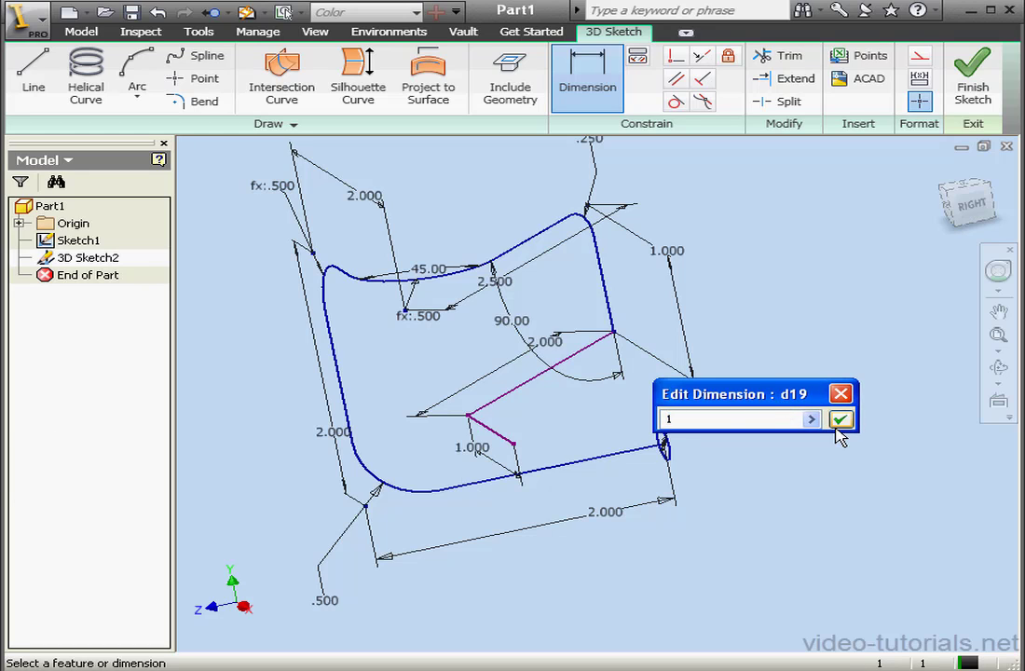
pyautogui.click(837, 425)
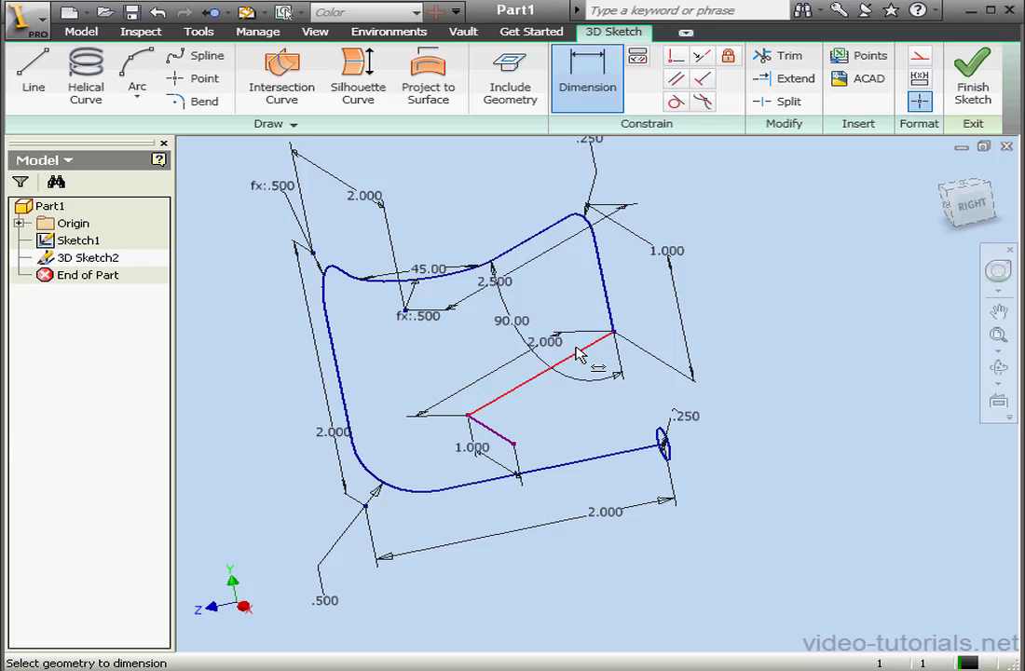
# - Add a 90.00° angle at the right corner and 135.00° between the two new lines
pyautogui.click(578, 354)
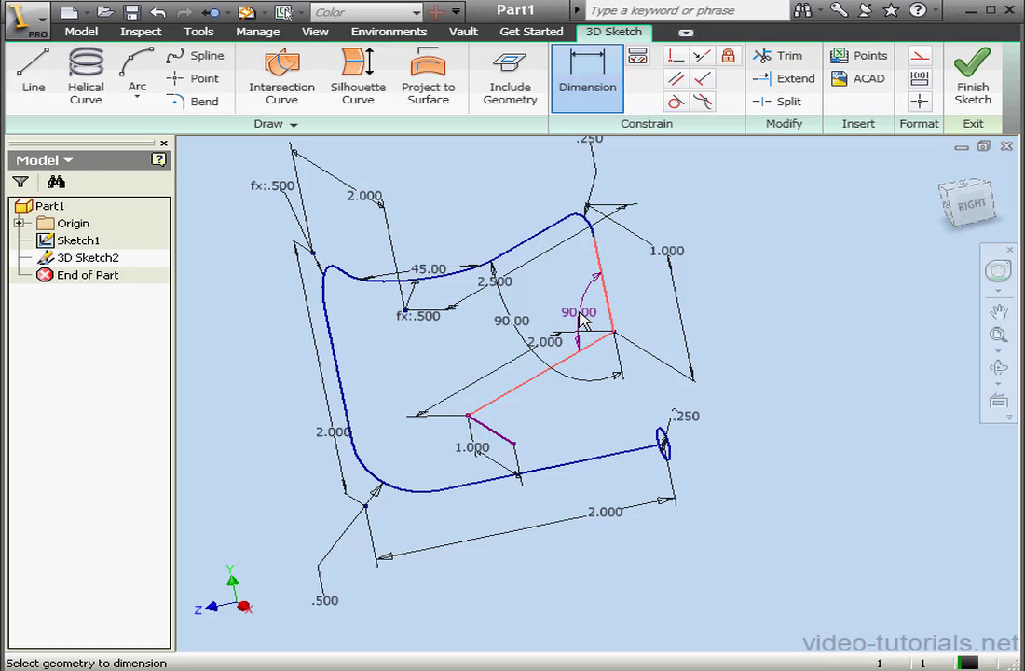
pyautogui.click(580, 317)
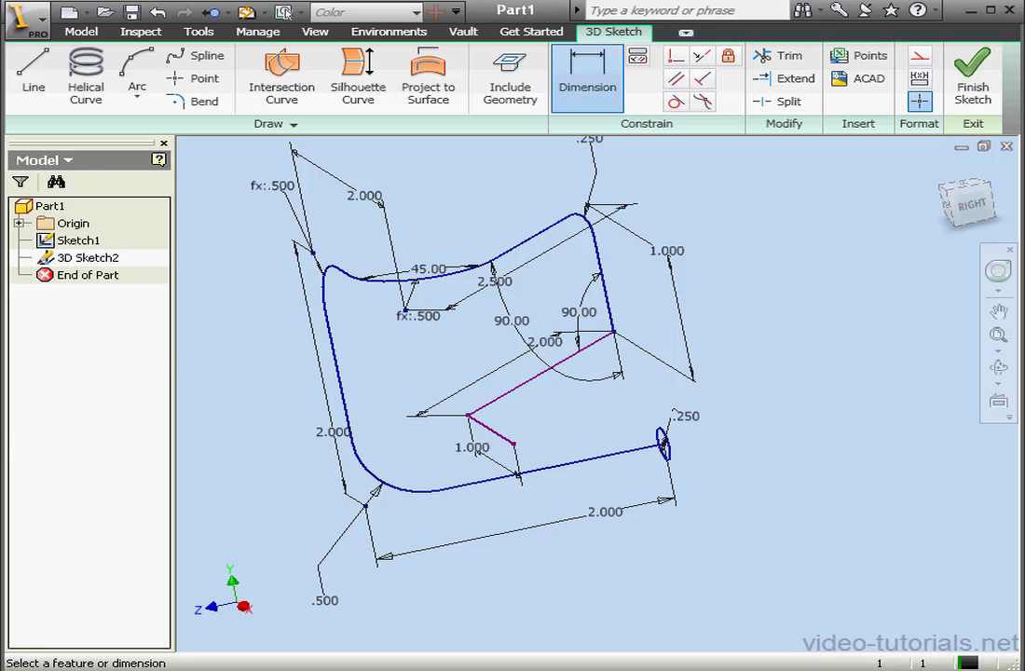
pyautogui.write('9')
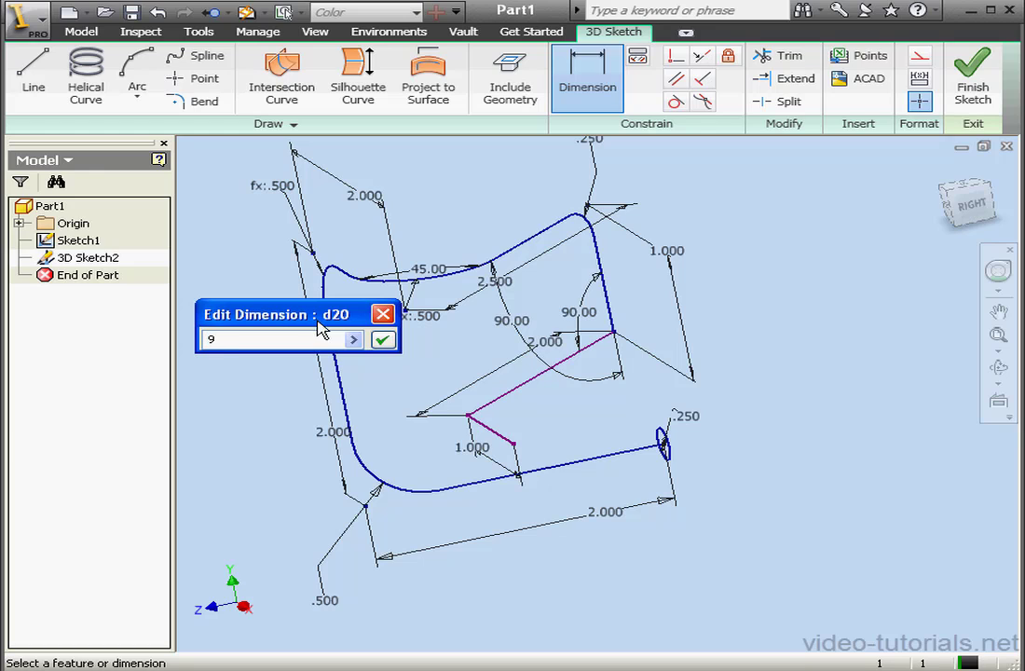
pyautogui.write('0')
pyautogui.click(382, 339)
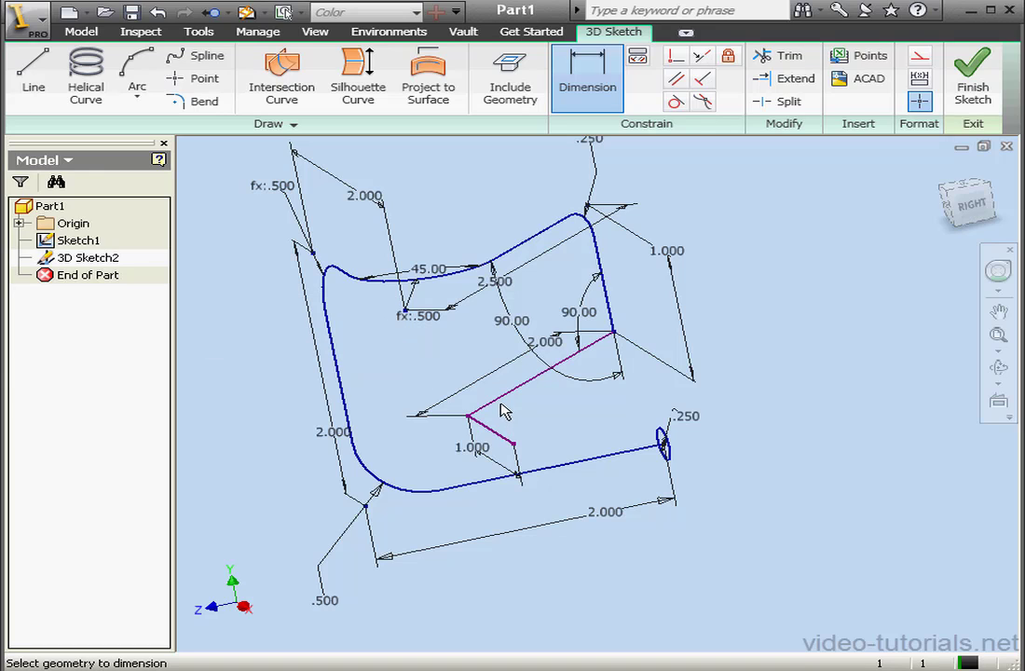
pyautogui.click(510, 392)
pyautogui.click(479, 422)
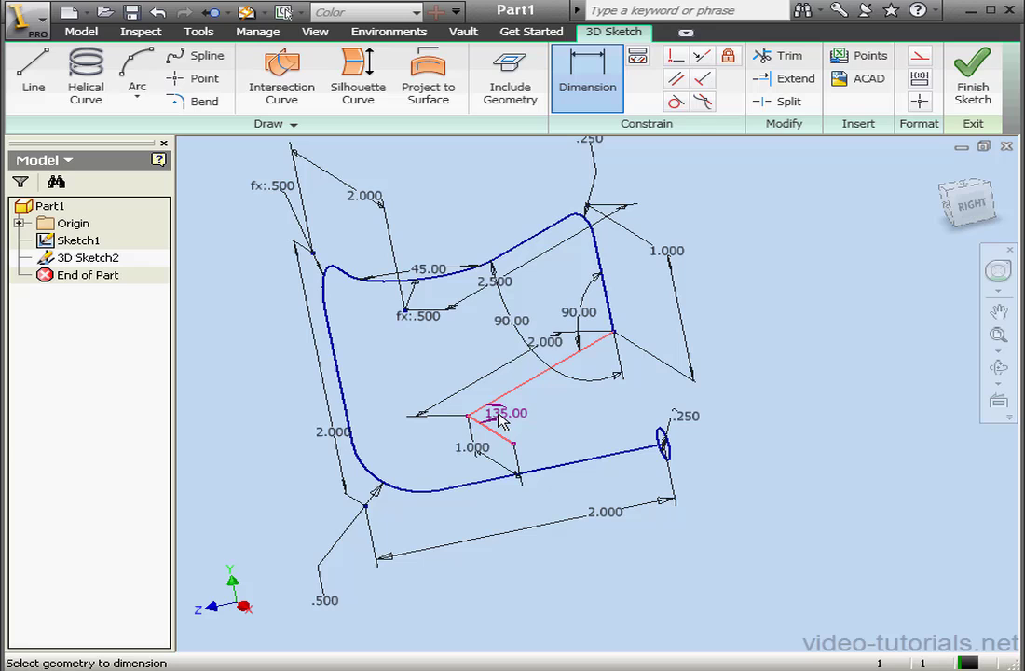
pyautogui.click(500, 423)
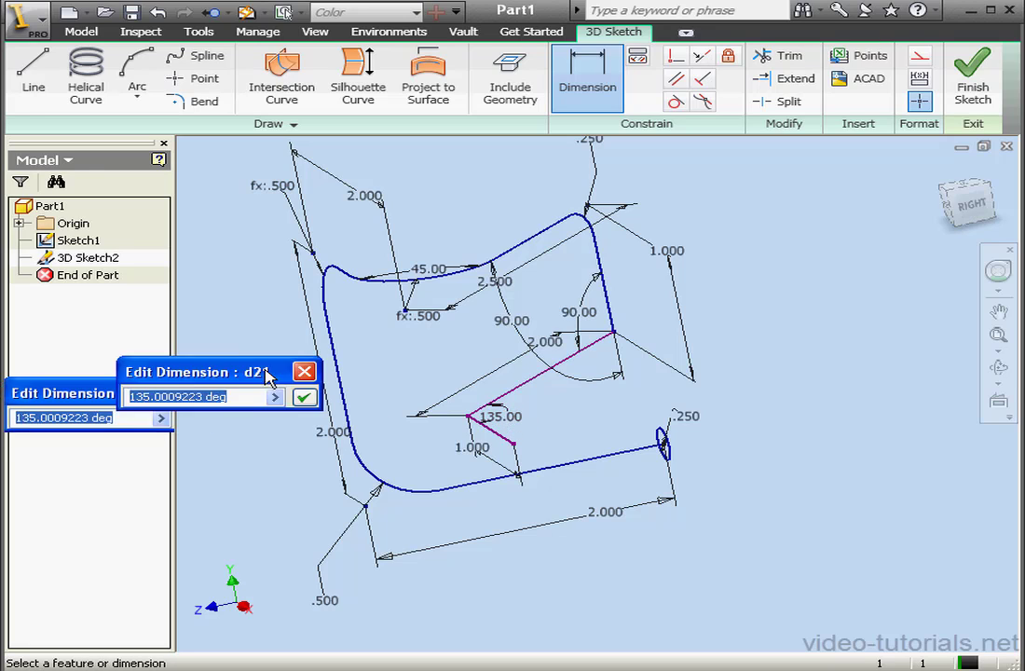
pyautogui.moveTo(269, 378); pyautogui.dragTo(414, 372)
pyautogui.write('135')
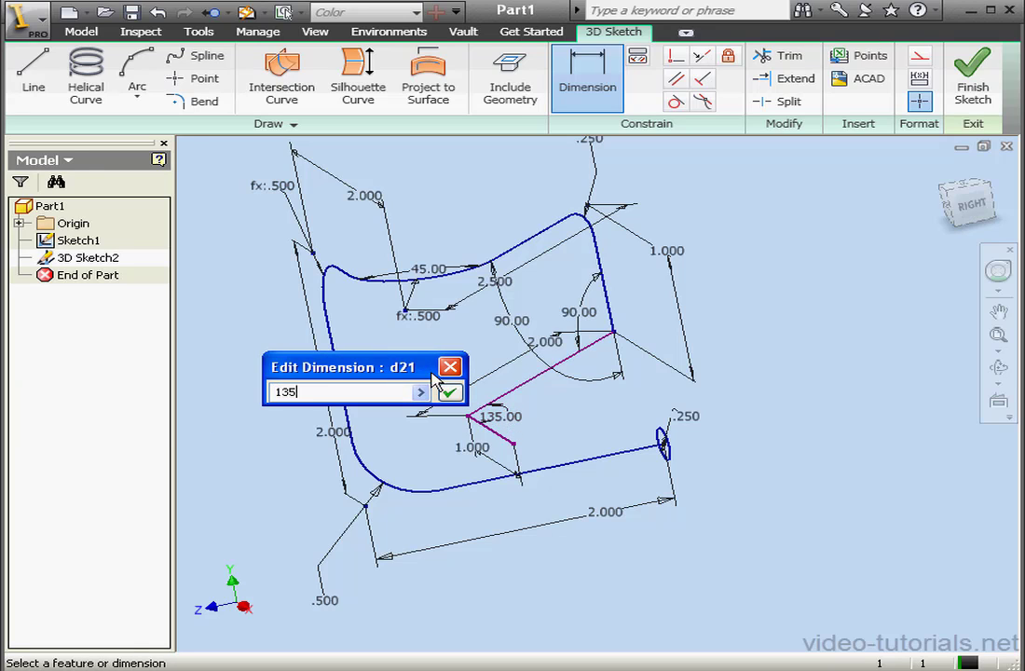
pyautogui.click(449, 392)
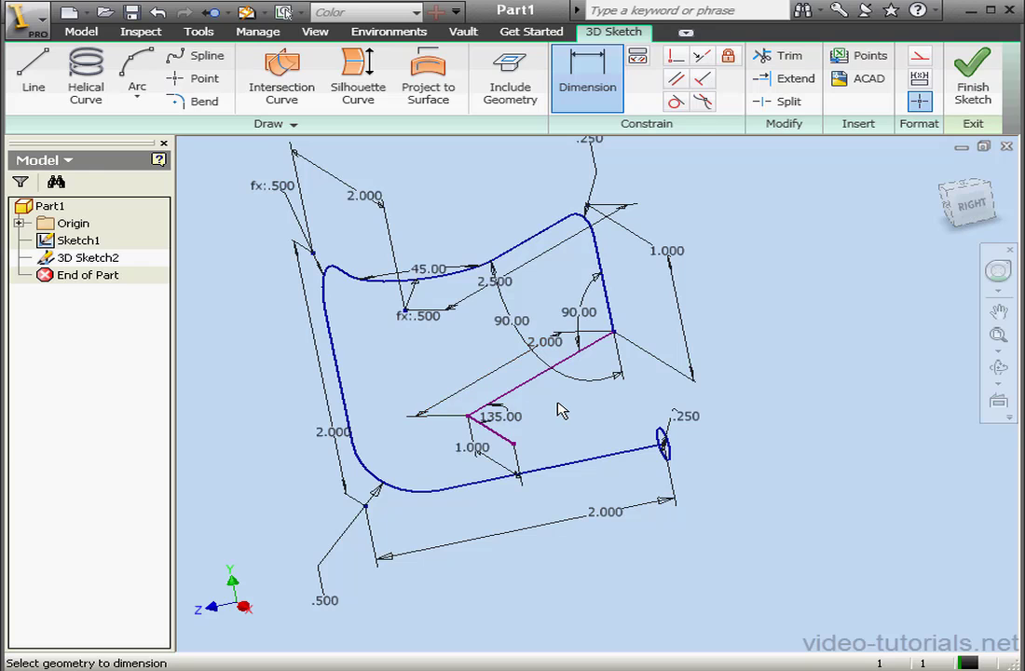
# - Round the right-hand corner and the 135.00° corner with 0.250 in bends
pyautogui.click(197, 101)
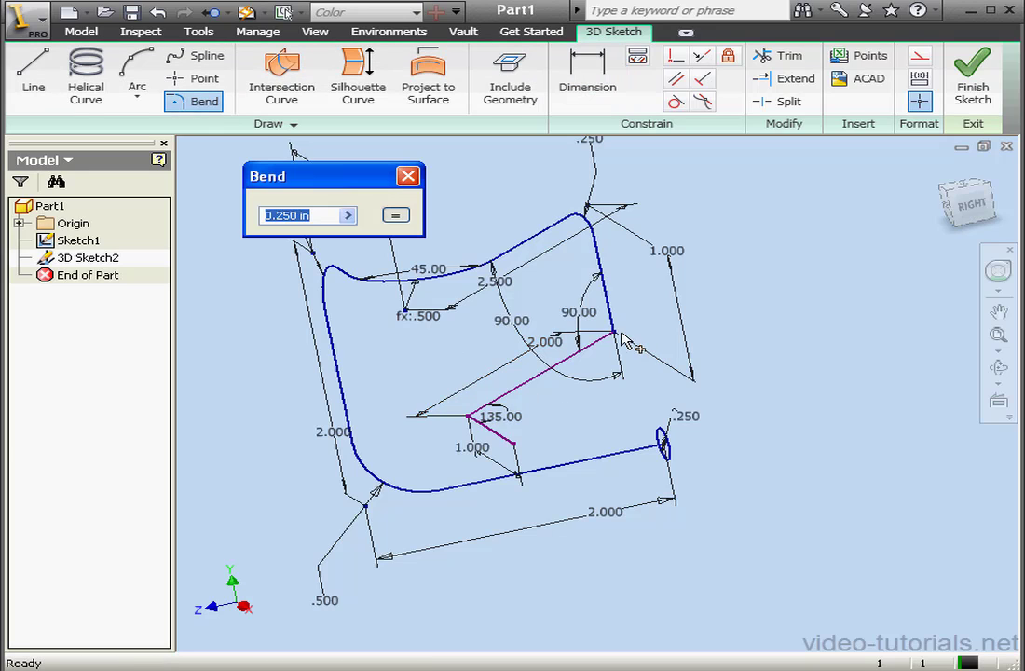
pyautogui.click(615, 336)
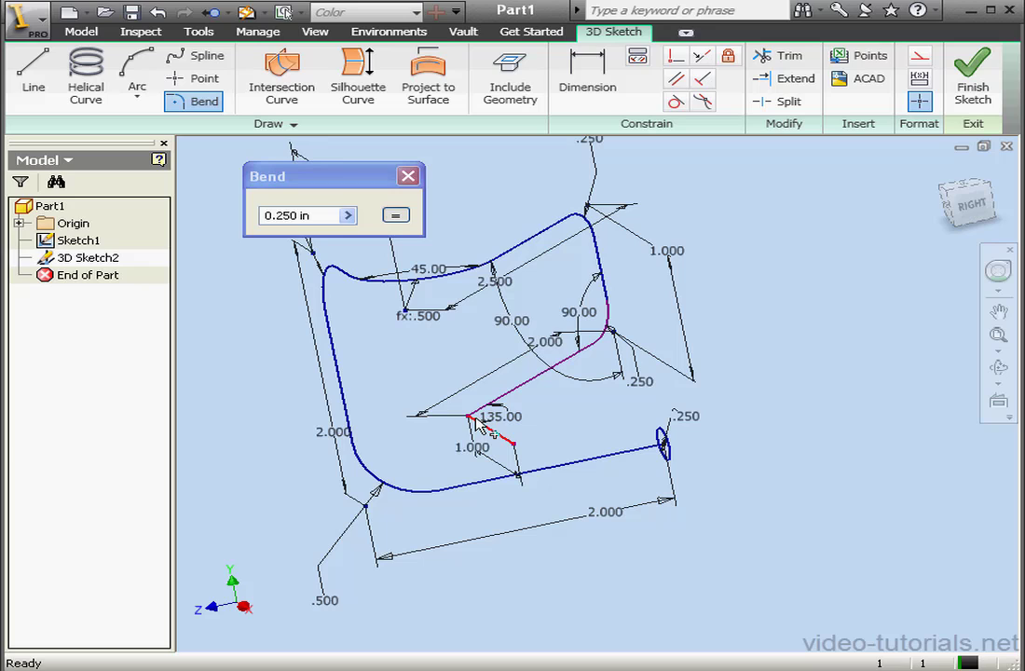
pyautogui.click(471, 419)
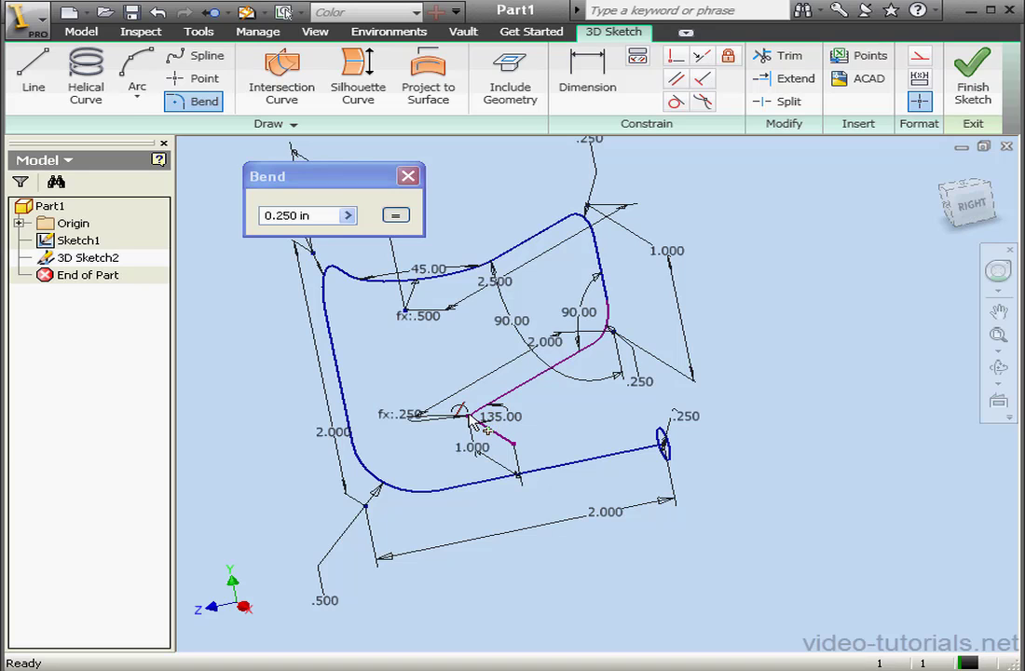
pyautogui.press('Escape')
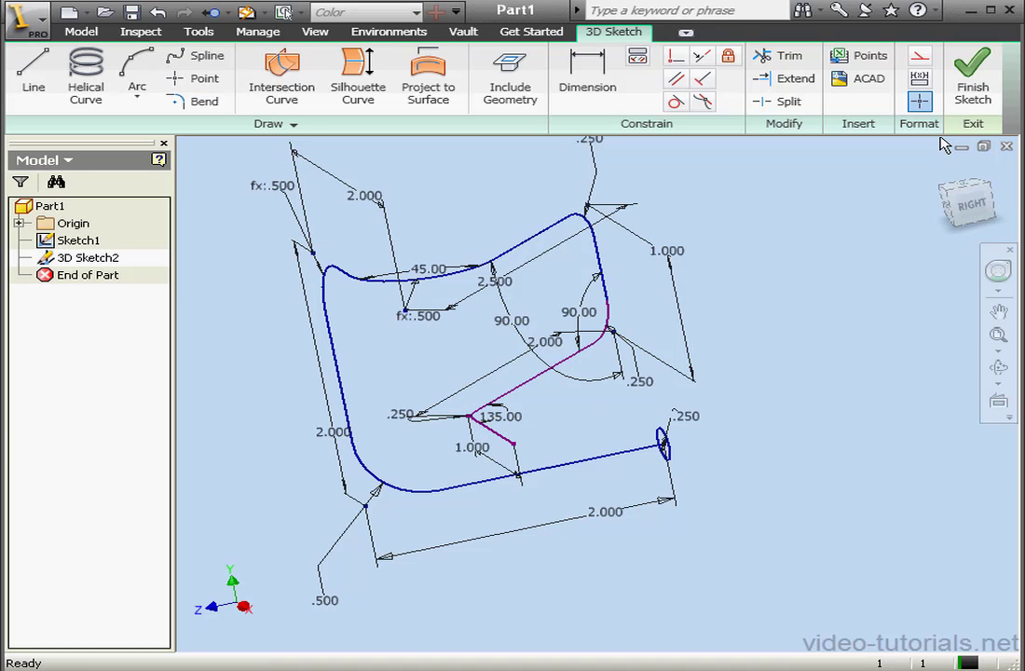
# - Exit the 3D sketch and sweep the circle along the bent path into a solid pipe
pyautogui.click(971, 93)
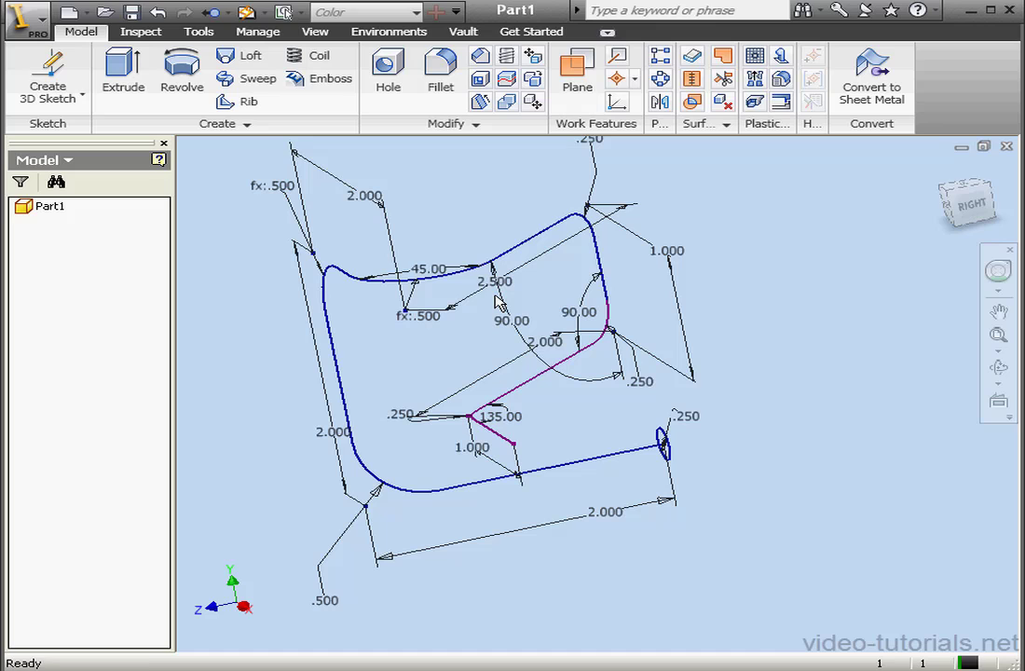
pyautogui.click(249, 80)
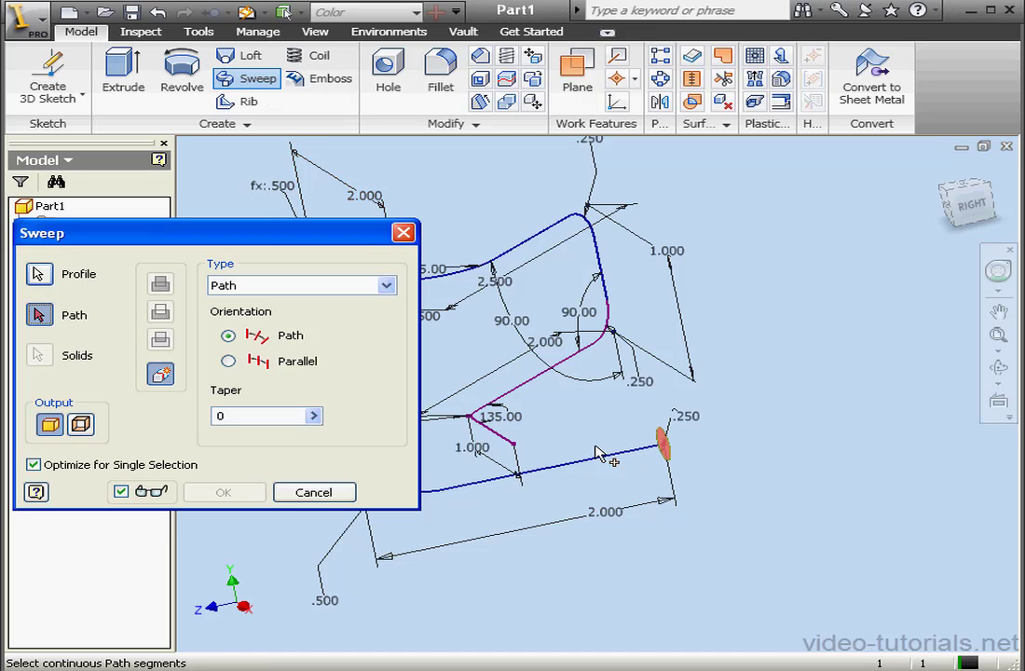
pyautogui.click(515, 399)
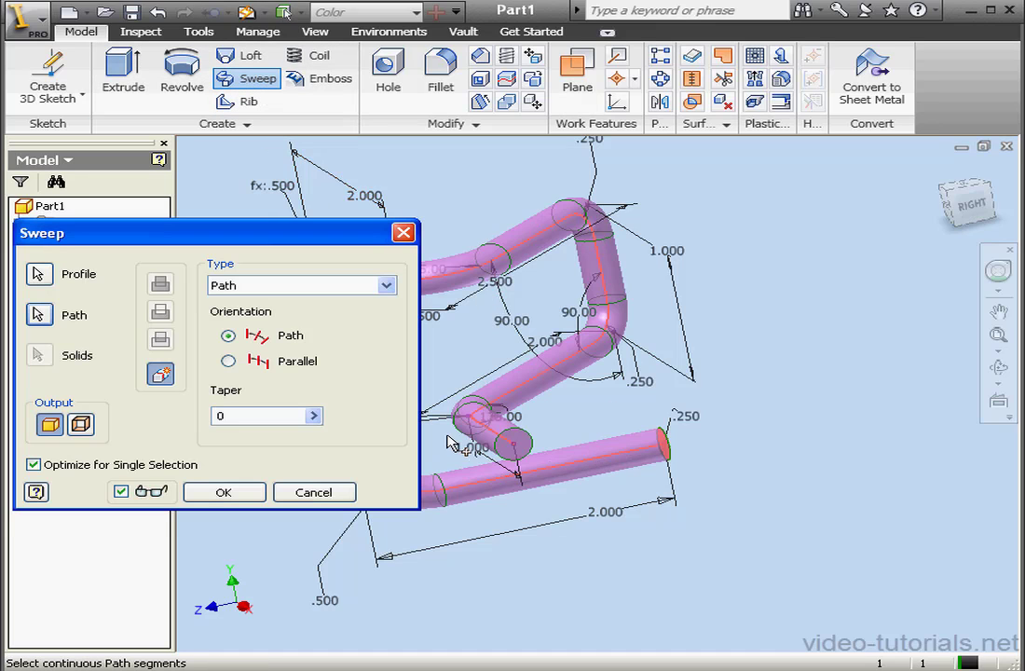
pyautogui.click(233, 495)
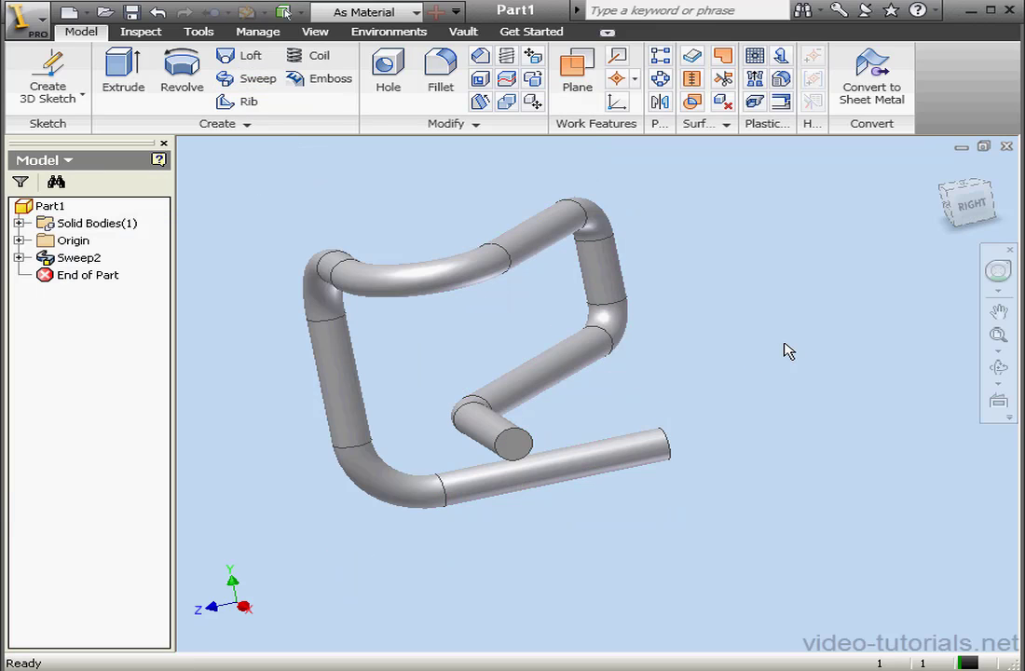